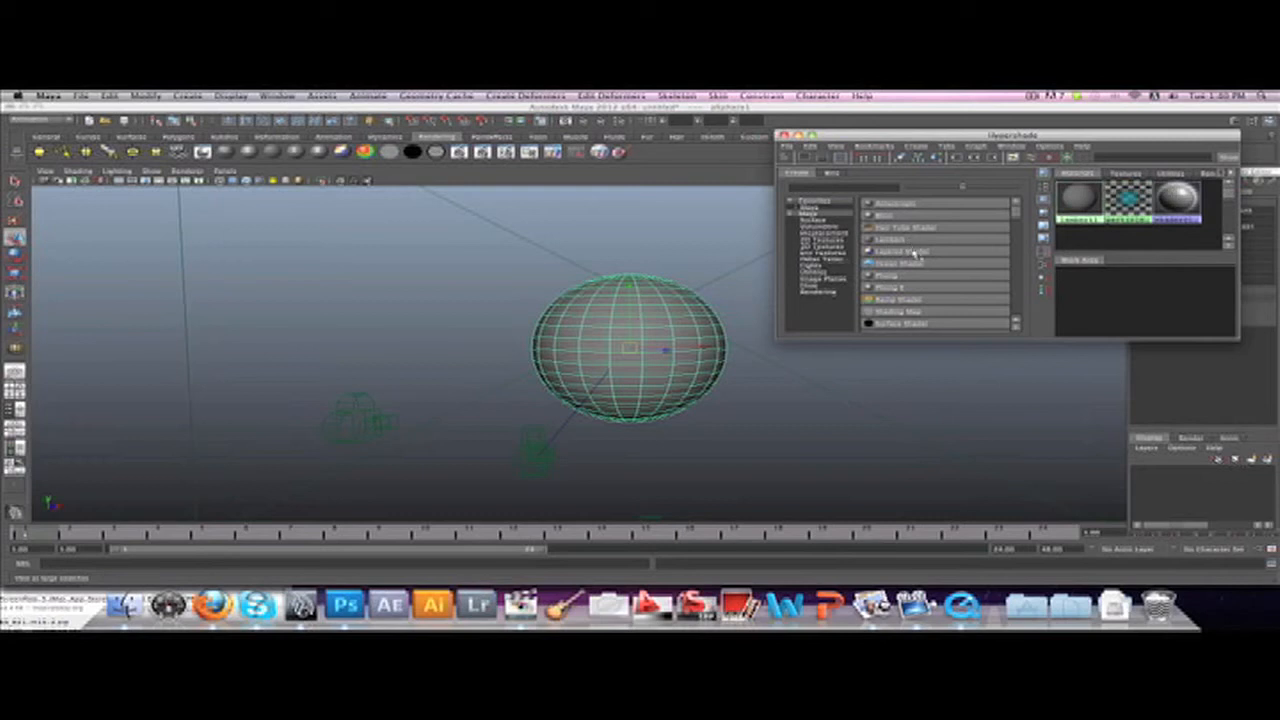
# - Create an Ocean Shader material and assign it to the sphere
pyautogui.click(918, 264)
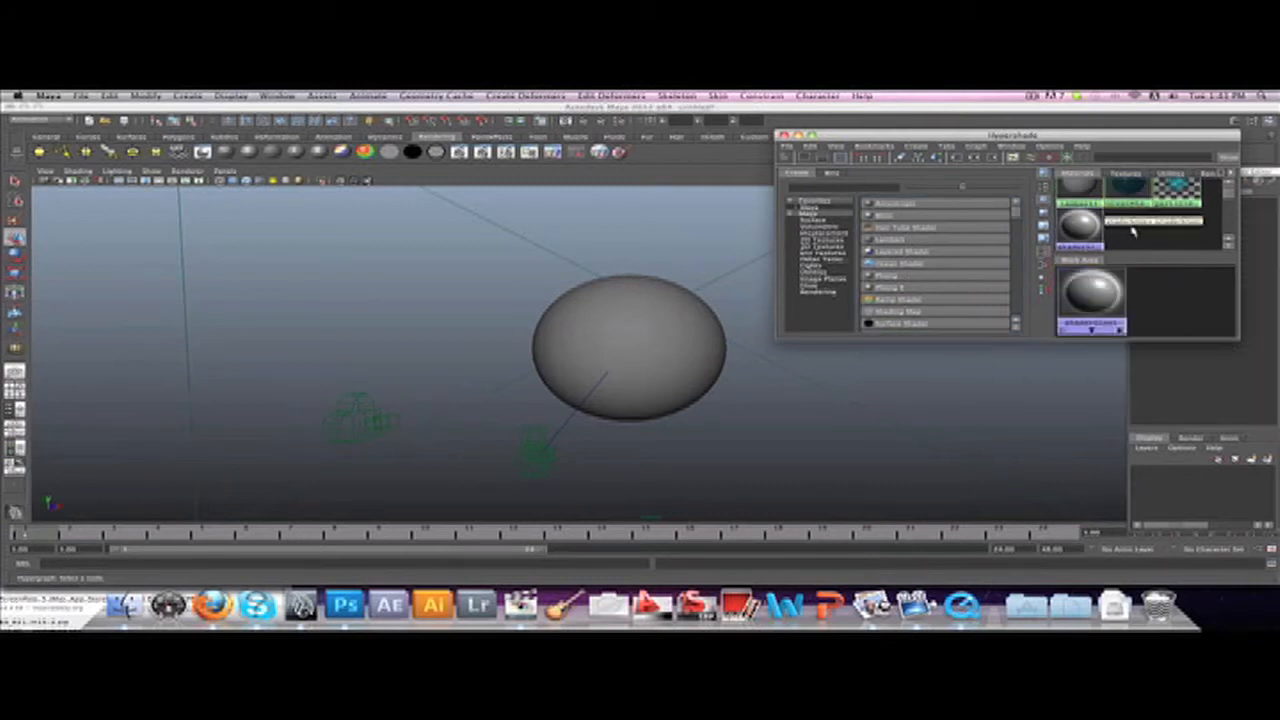
pyautogui.scroll(1, 1132, 229)
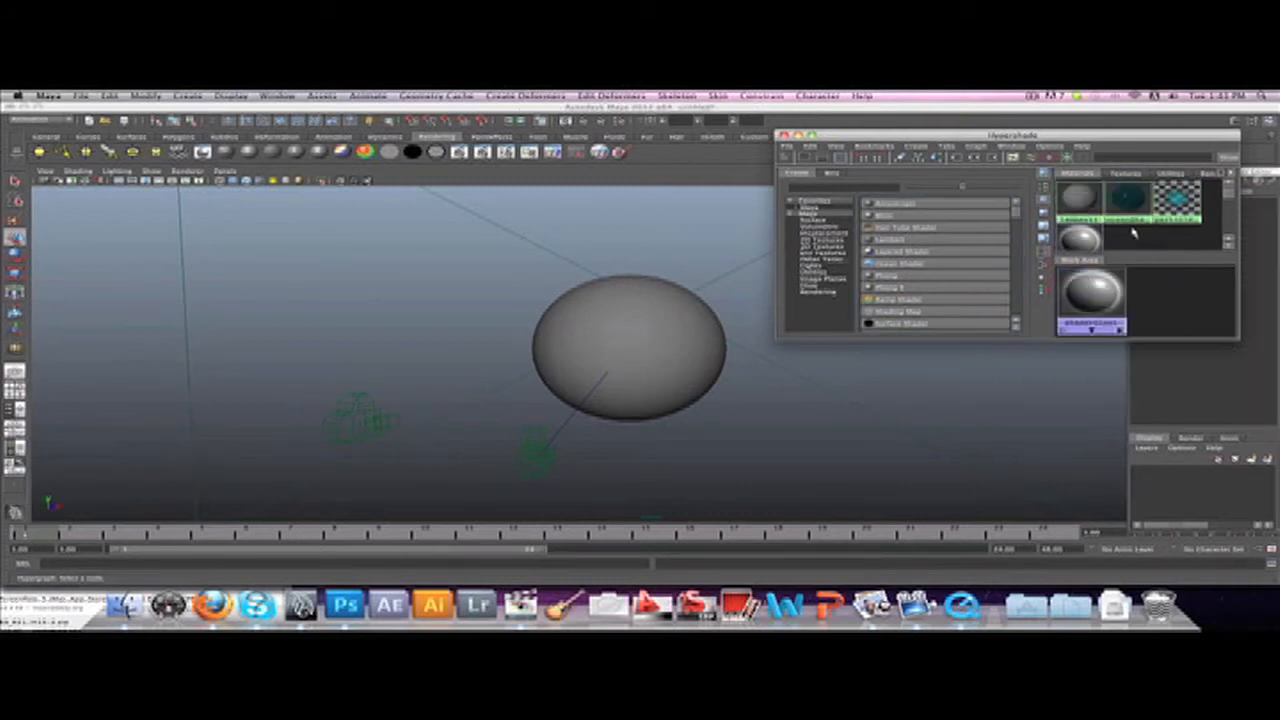
pyautogui.click(600, 344)
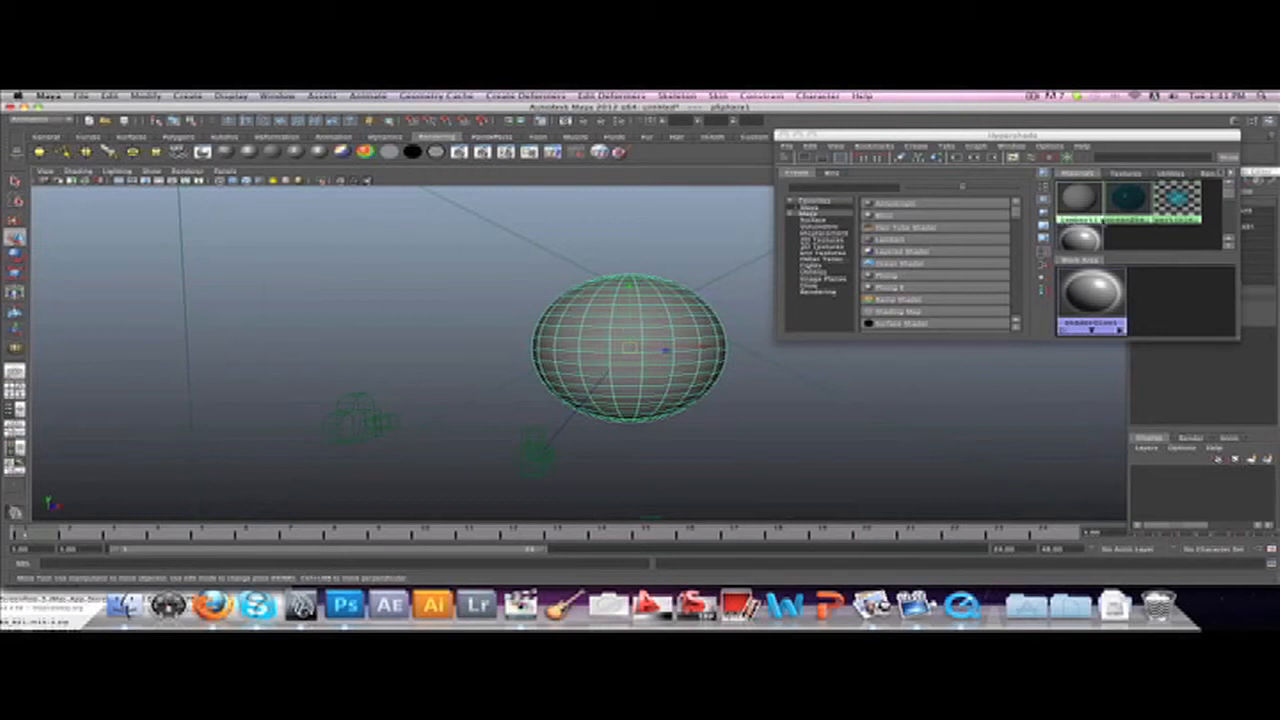
pyautogui.rightClick(1124, 218)
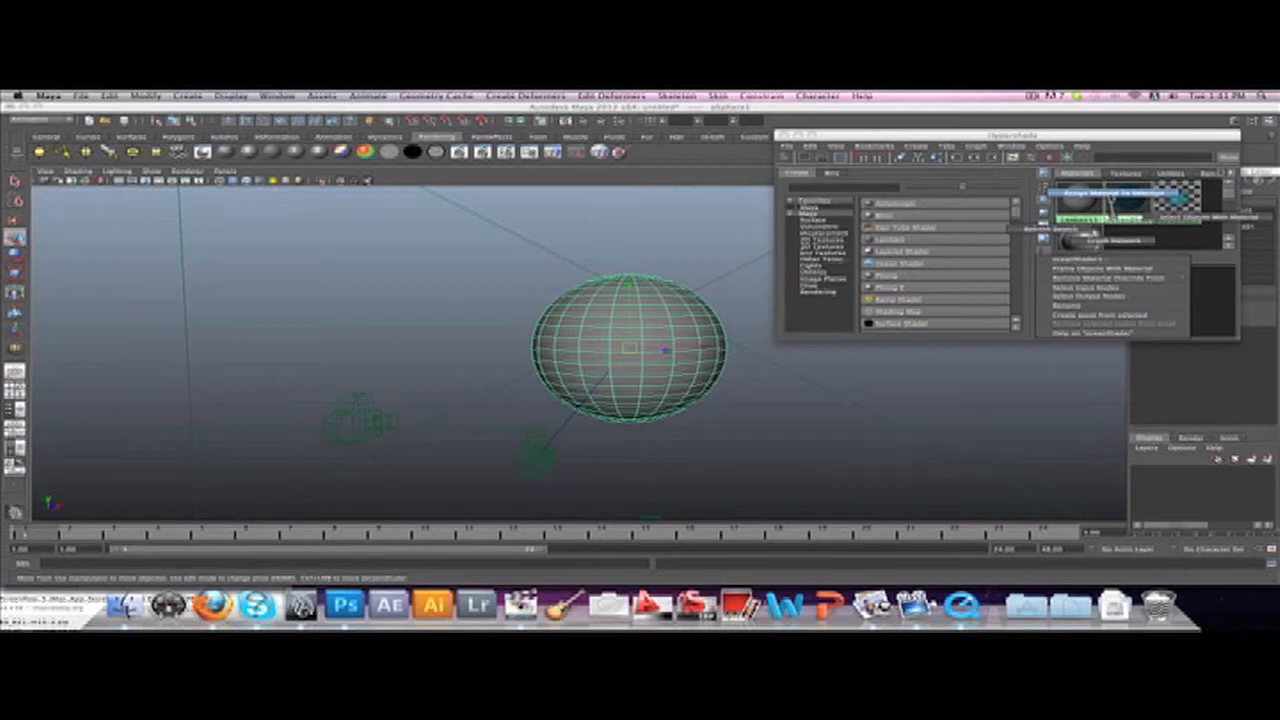
pyautogui.click(1100, 193)
# - Switch the viewport to look through camera3 and close the Hypershade
pyautogui.click(537, 452)
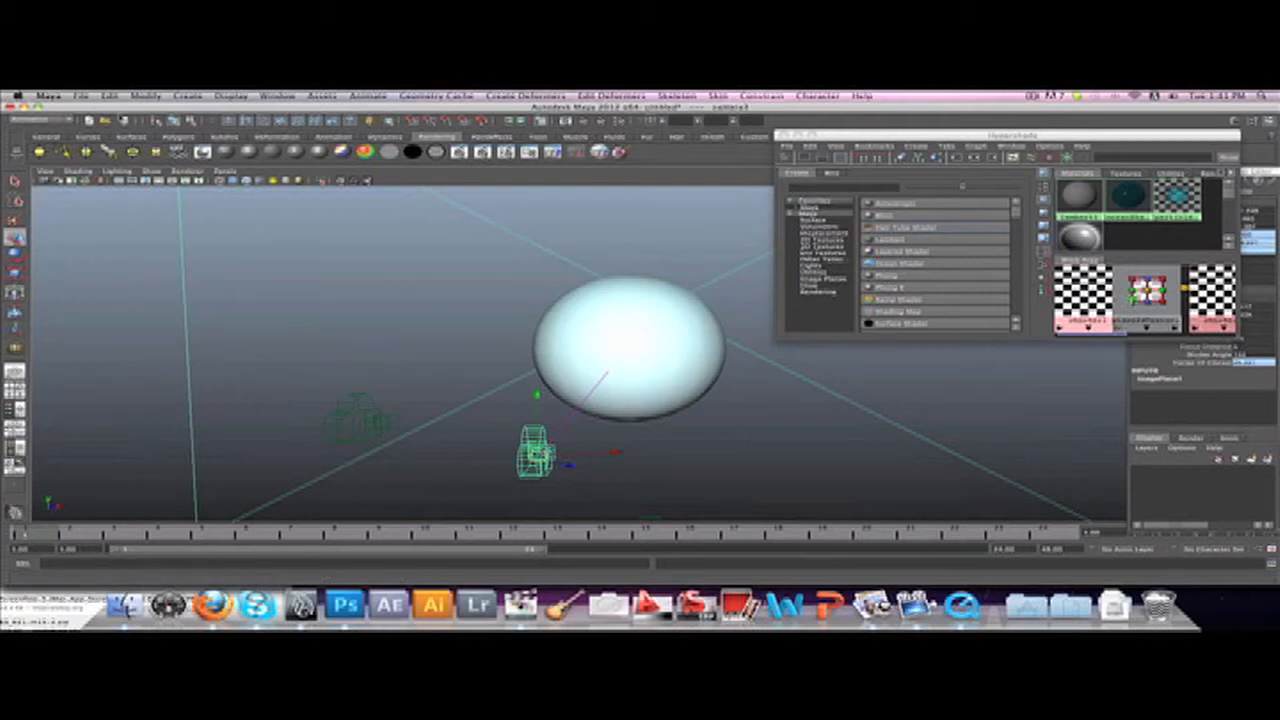
pyautogui.click(224, 171)
pyautogui.moveTo(260, 181)
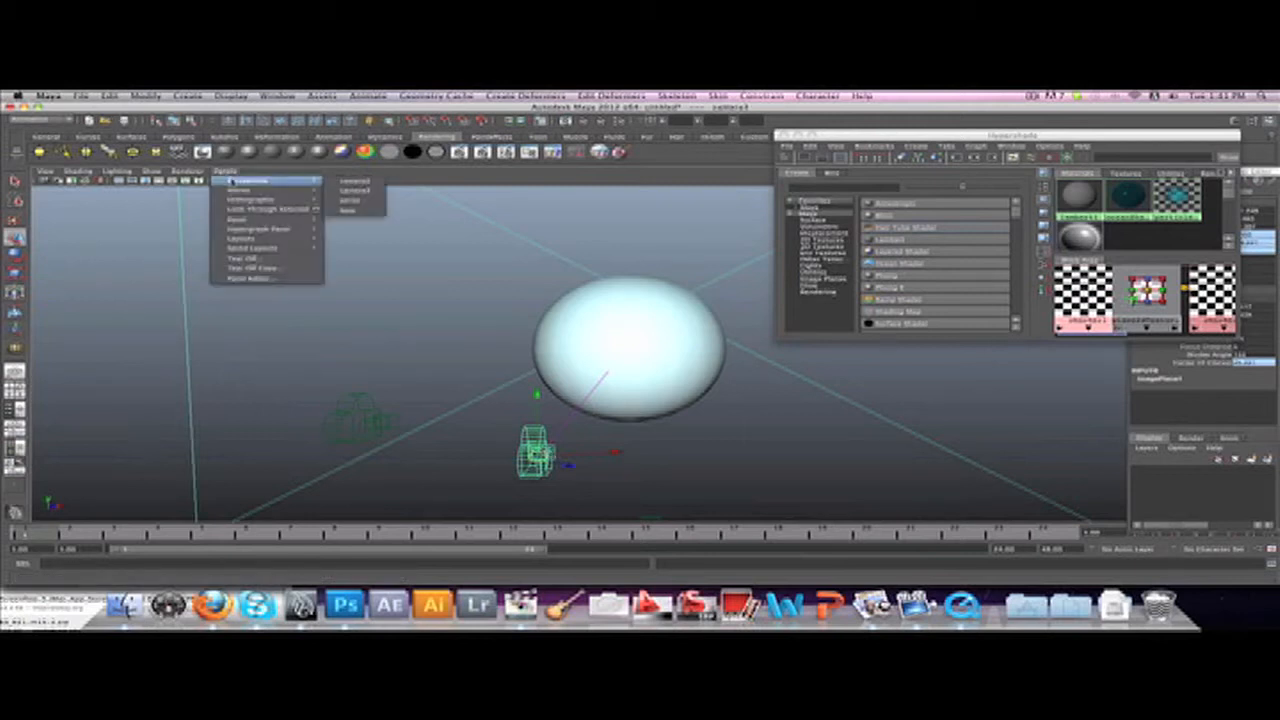
pyautogui.click(344, 190)
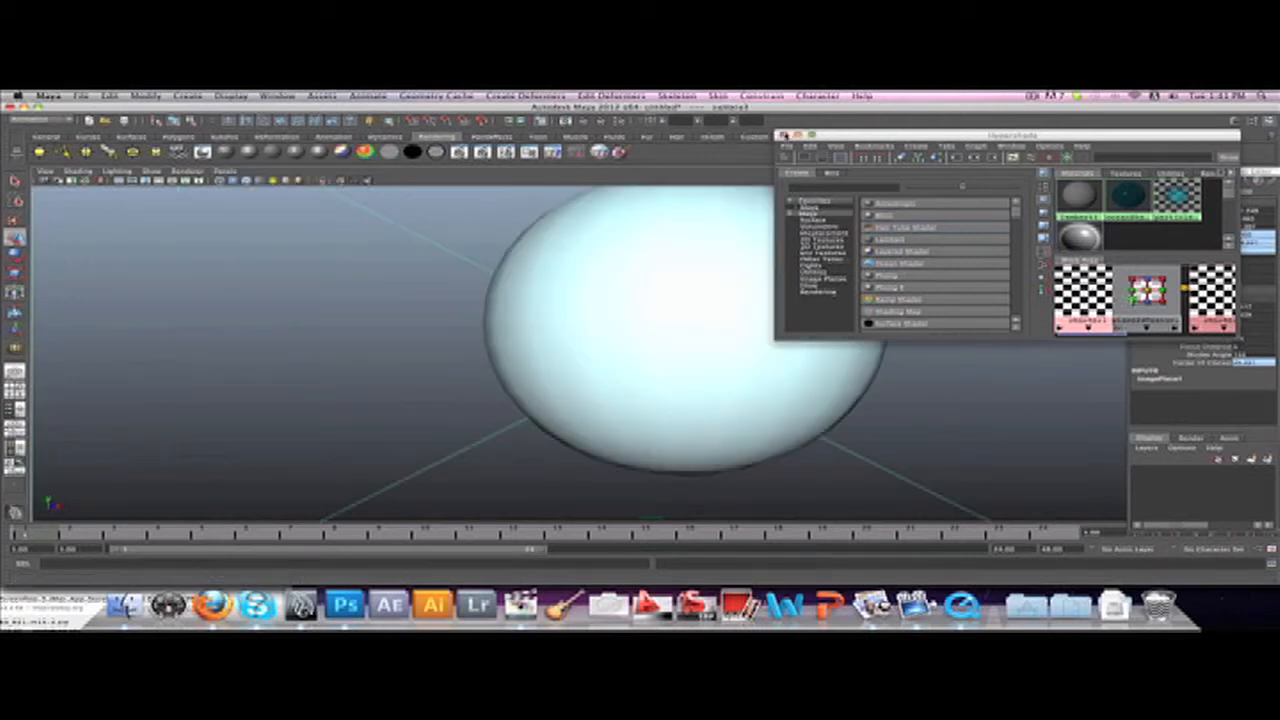
pyautogui.click(785, 136)
# - Render the current frame from camera3 to preview the shaded sphere, and dismiss the render
pyautogui.scroll(-5, 909, 248)
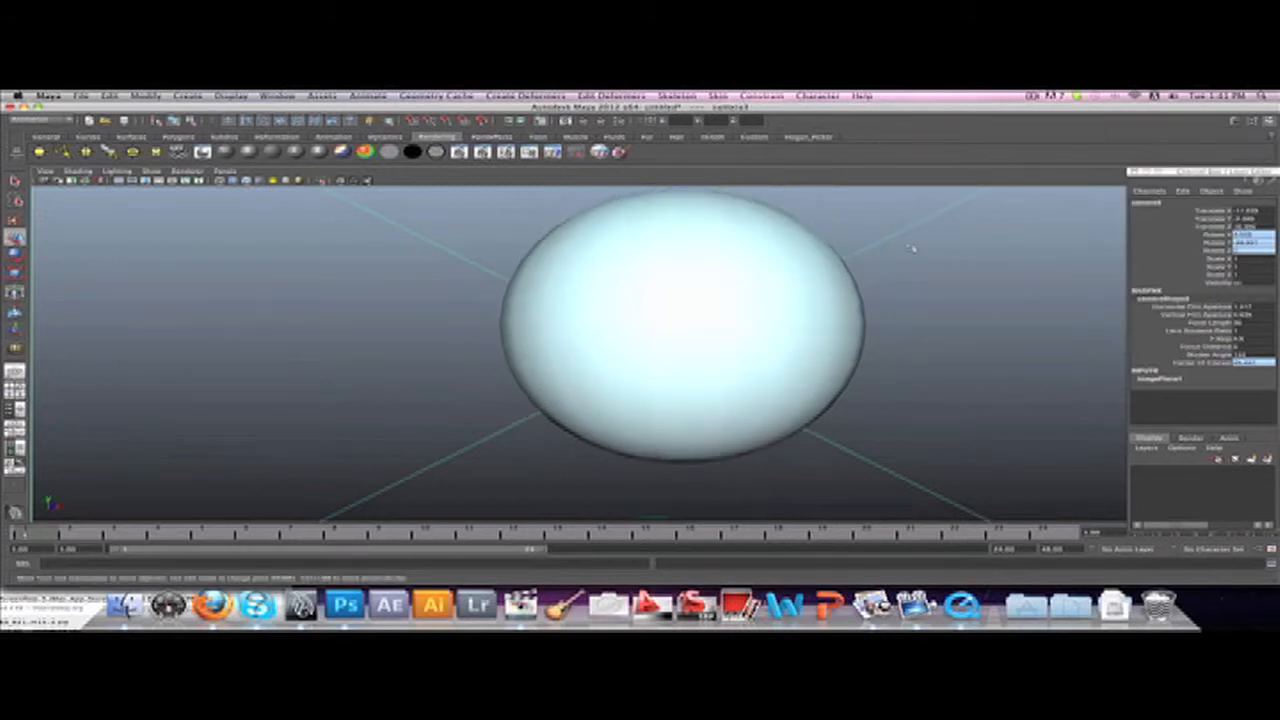
pyautogui.scroll(2, 910, 247)
pyautogui.scroll(1, 910, 247)
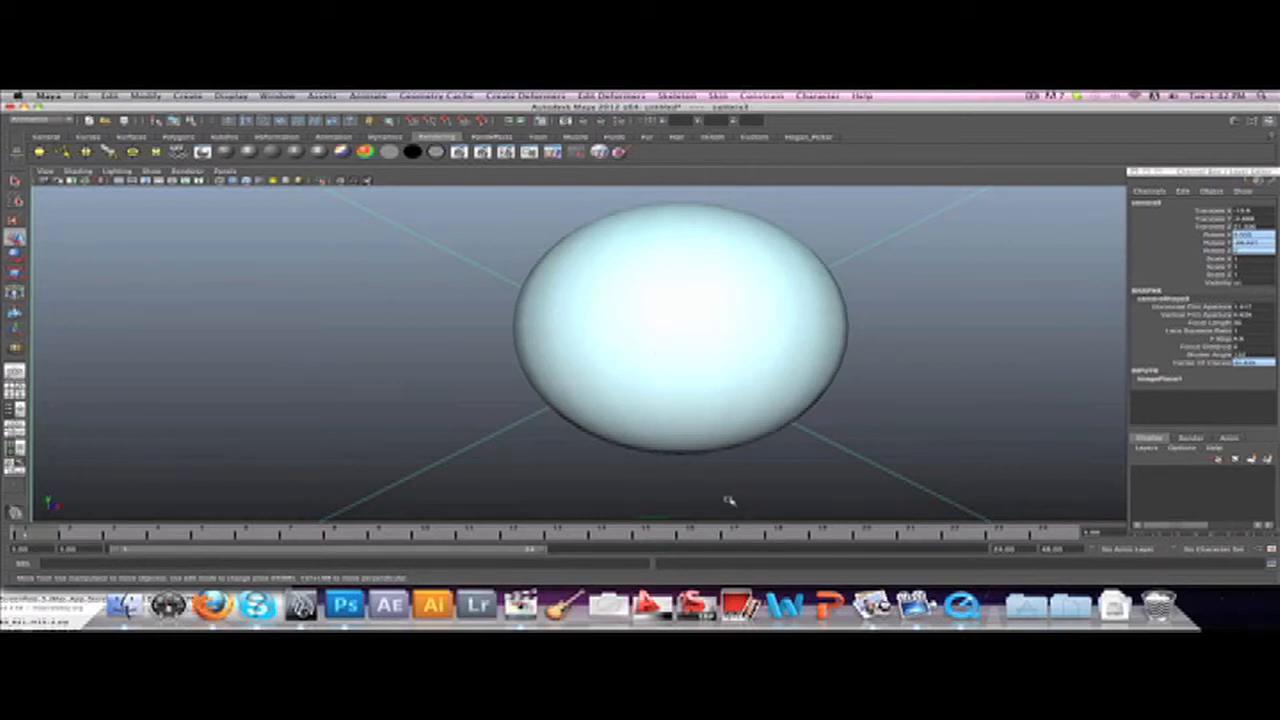
pyautogui.click(583, 120)
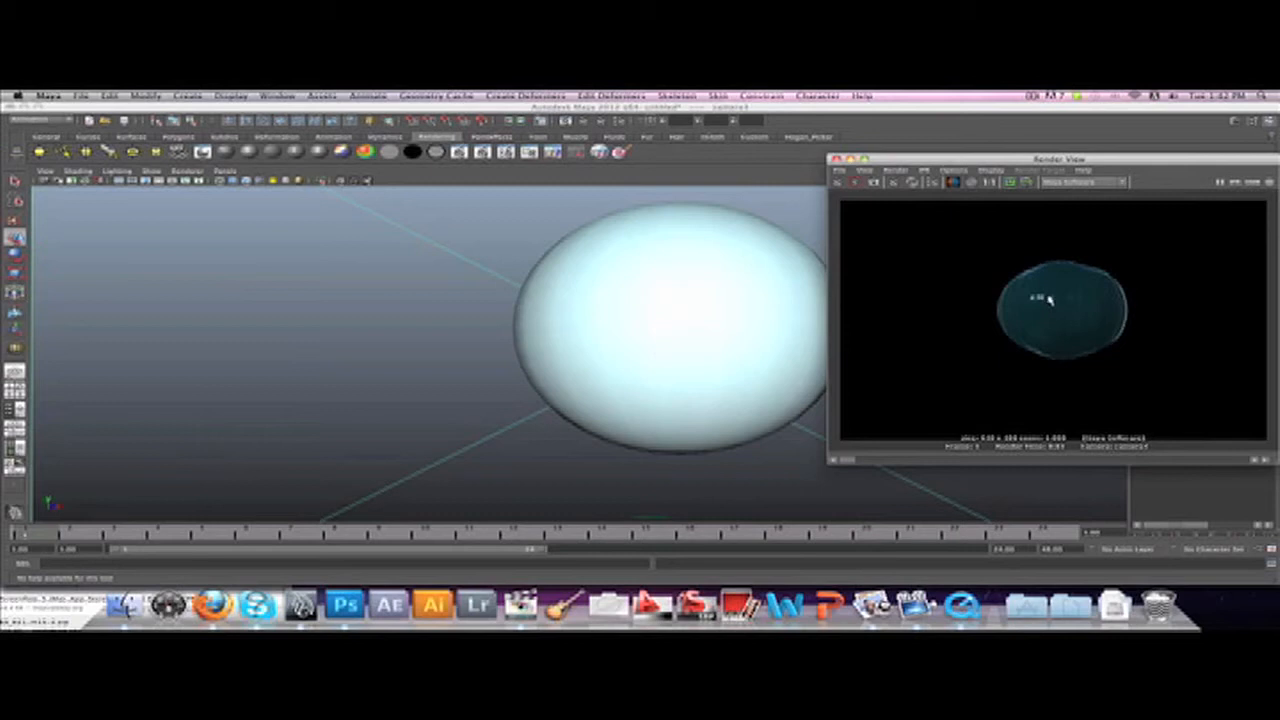
pyautogui.click(1157, 474)
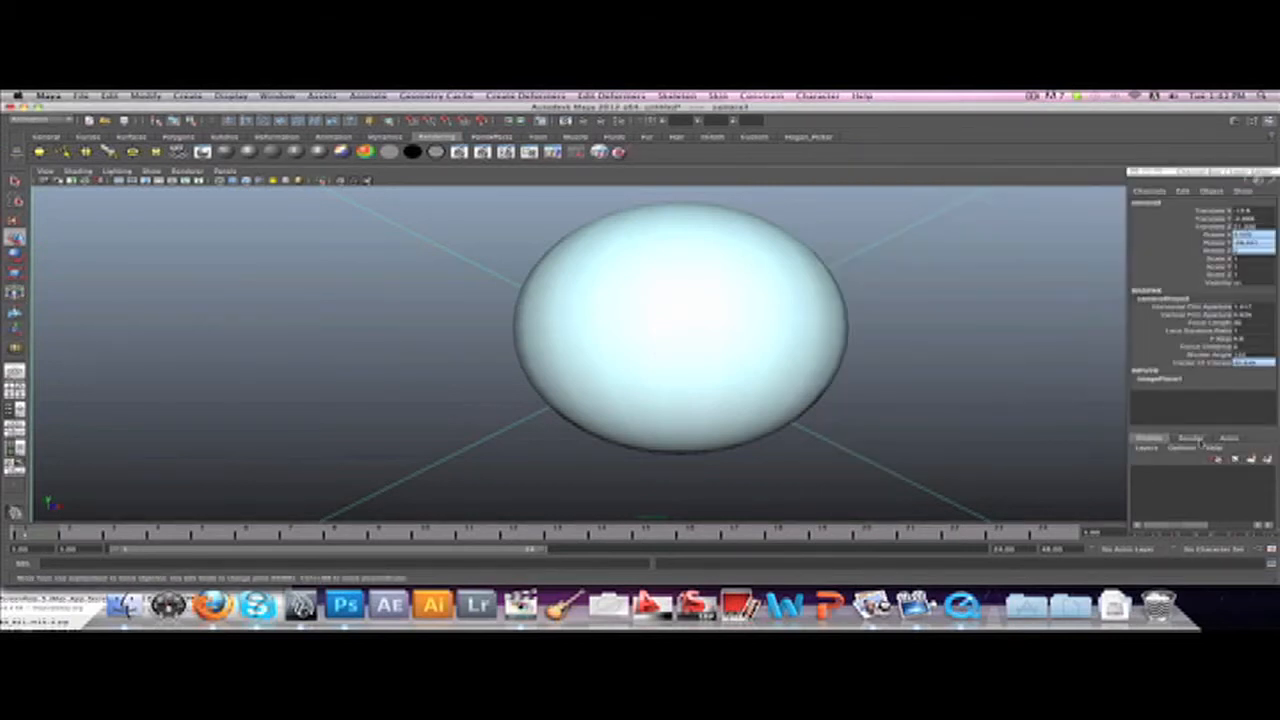
# - Show the render layers, open the Outliner clear of the sphere, and select pSphere1 in it
pyautogui.click(1192, 439)
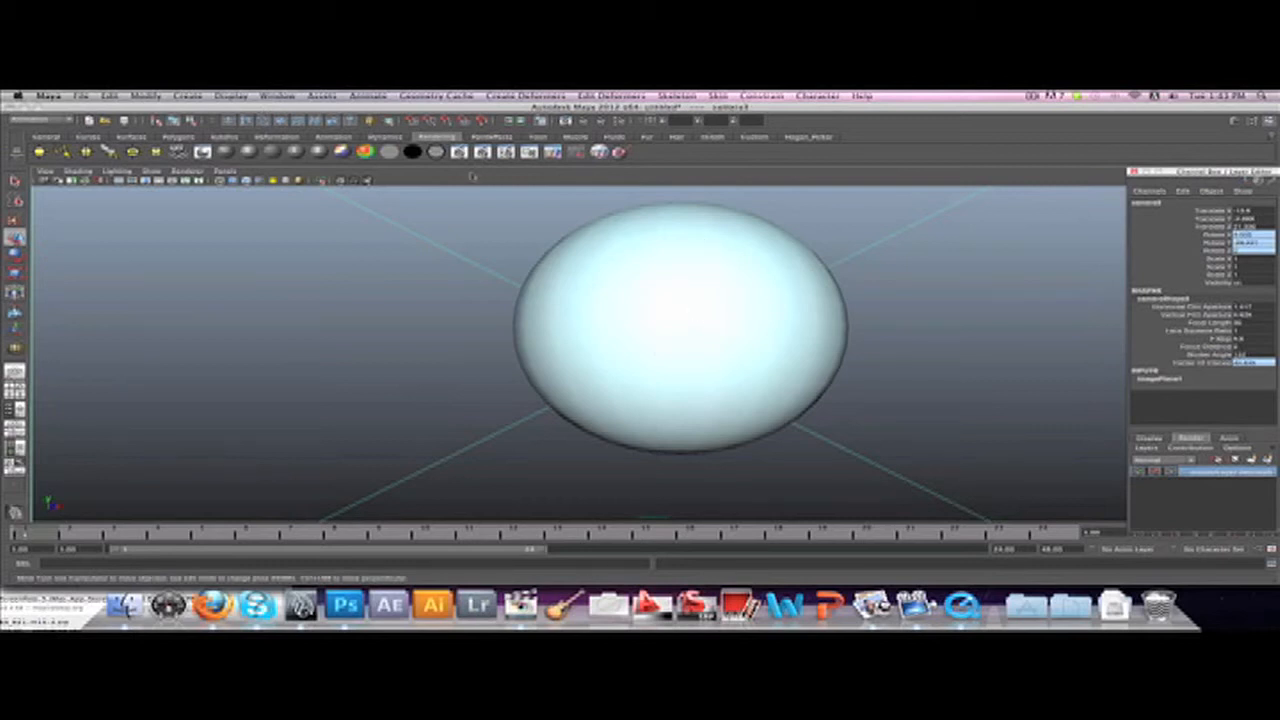
pyautogui.click(280, 97)
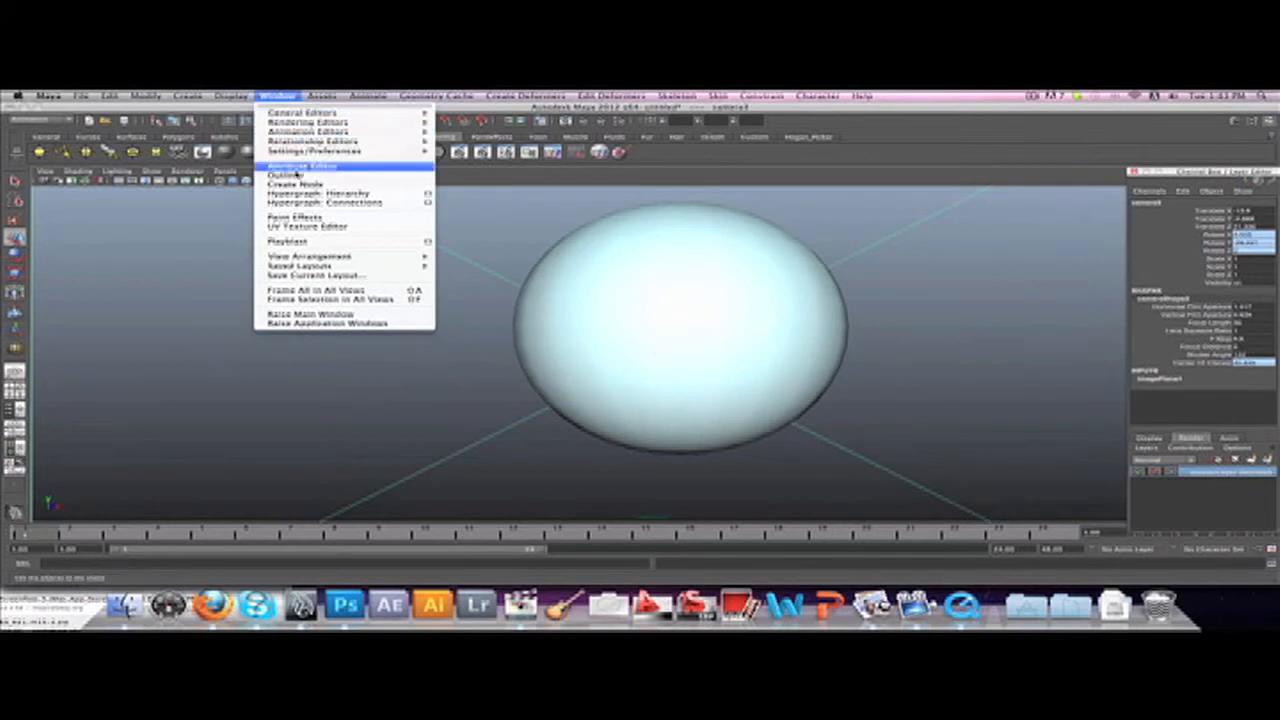
pyautogui.click(286, 175)
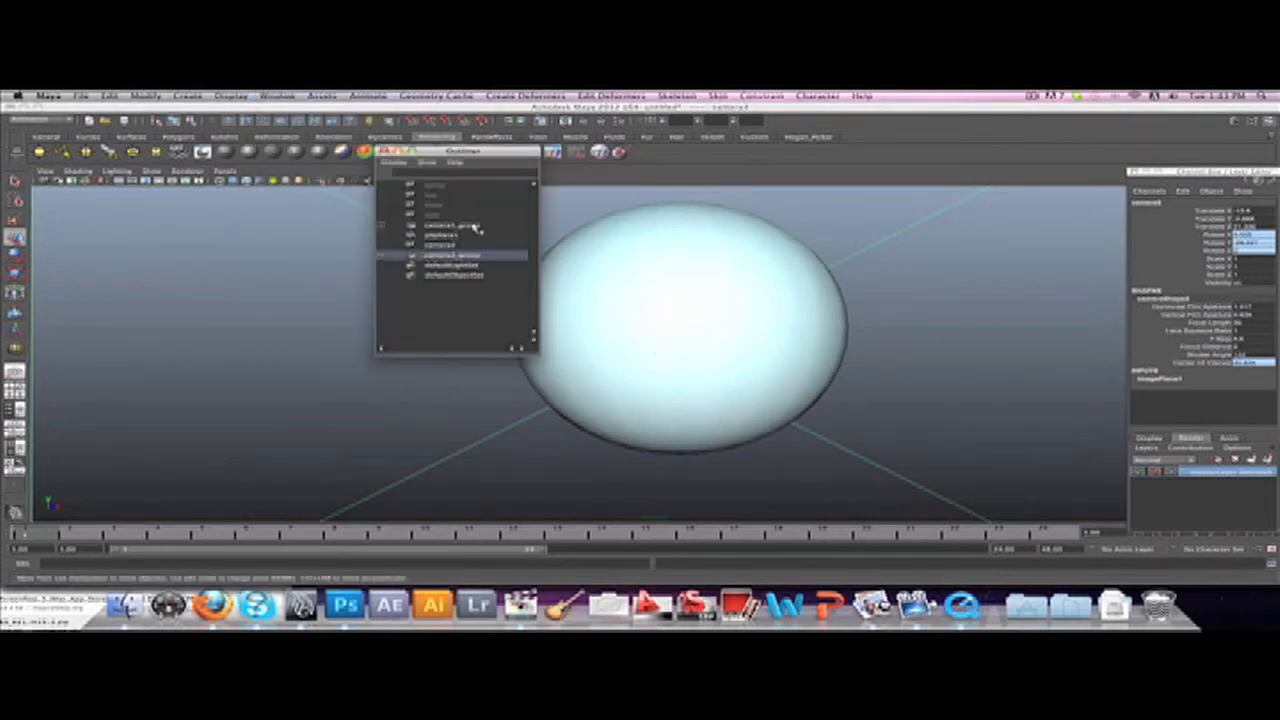
pyautogui.moveTo(445, 156); pyautogui.dragTo(254, 130)
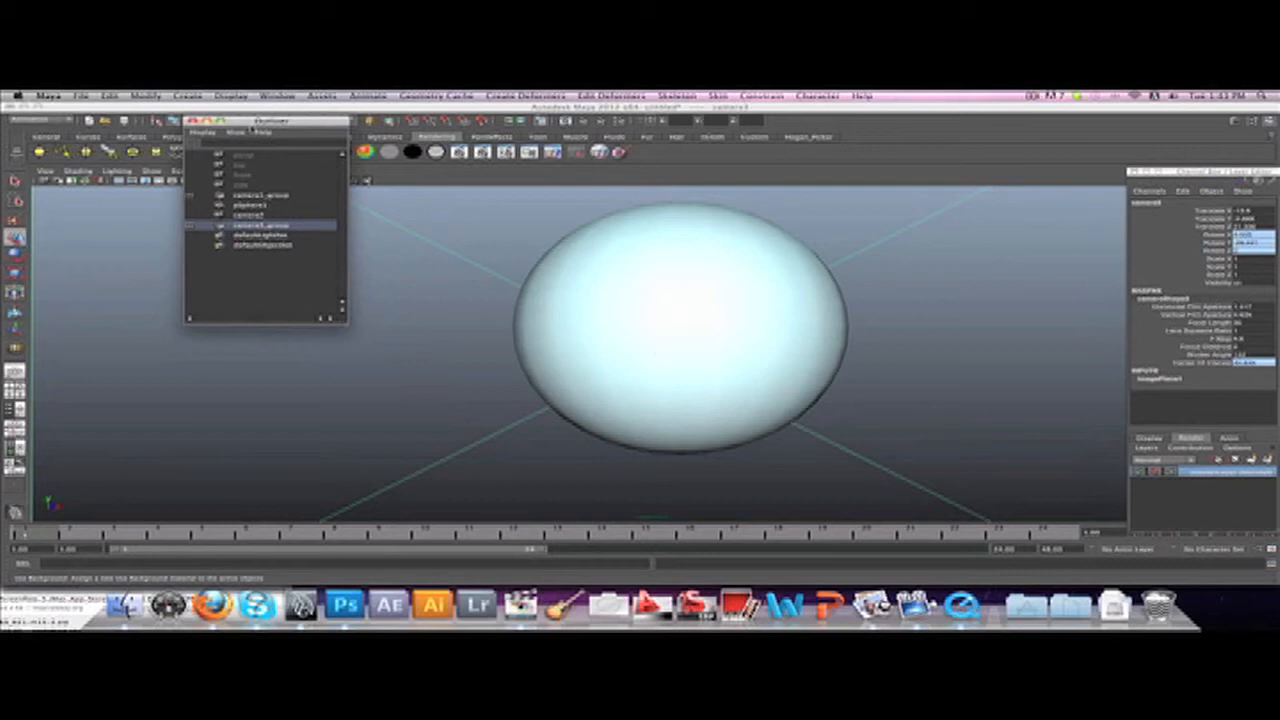
pyautogui.click(272, 196)
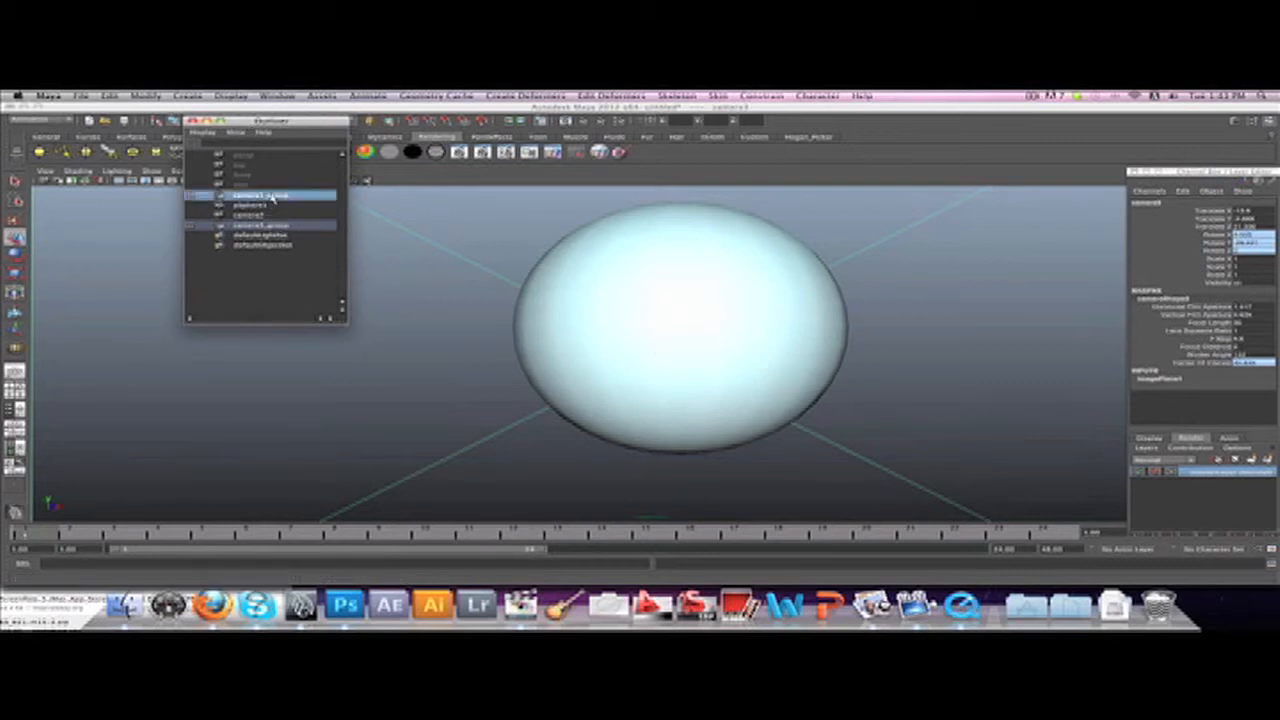
pyautogui.click(268, 205)
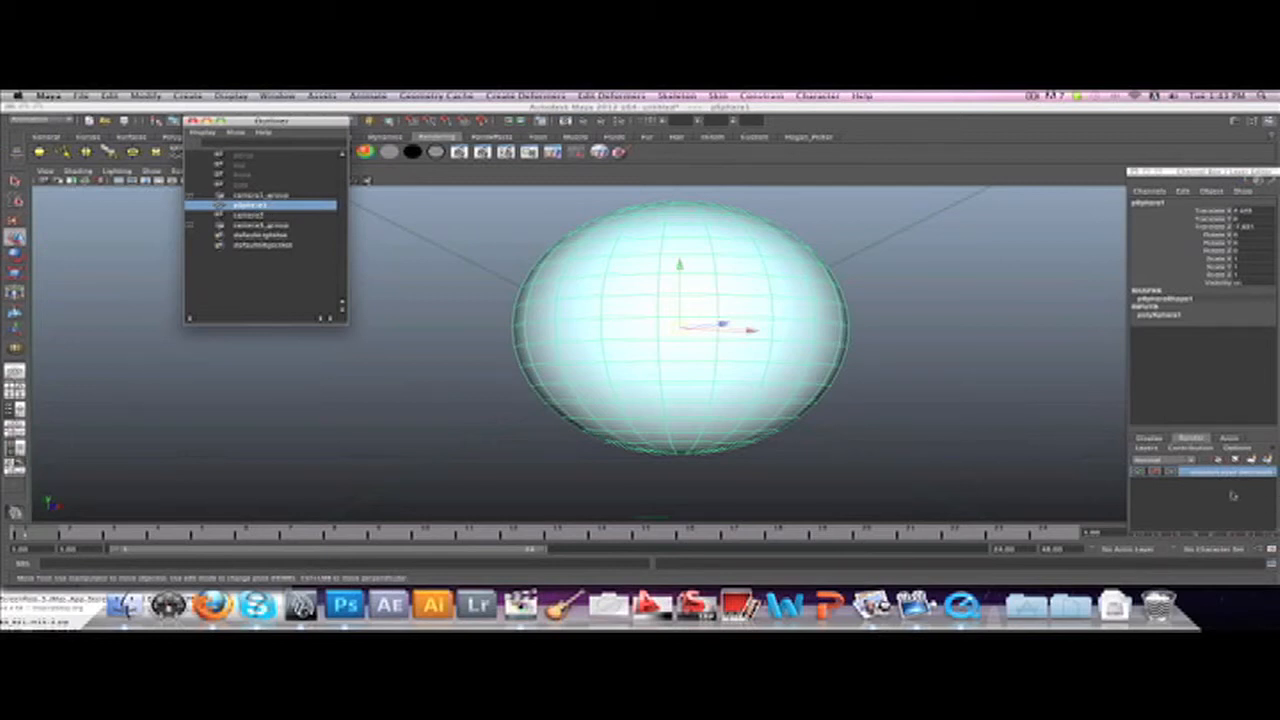
# - Create an ambient light and place it just above and to the left of the sphere
pyautogui.click(198, 98)
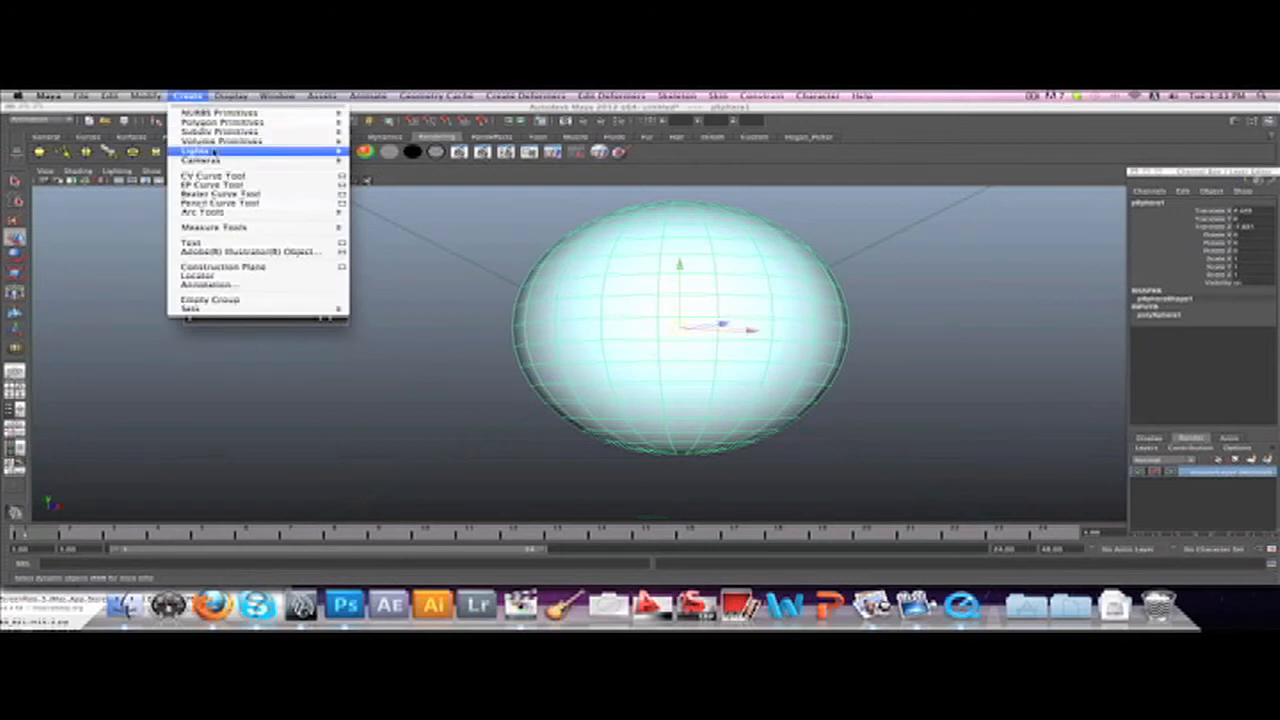
pyautogui.moveTo(213, 152)
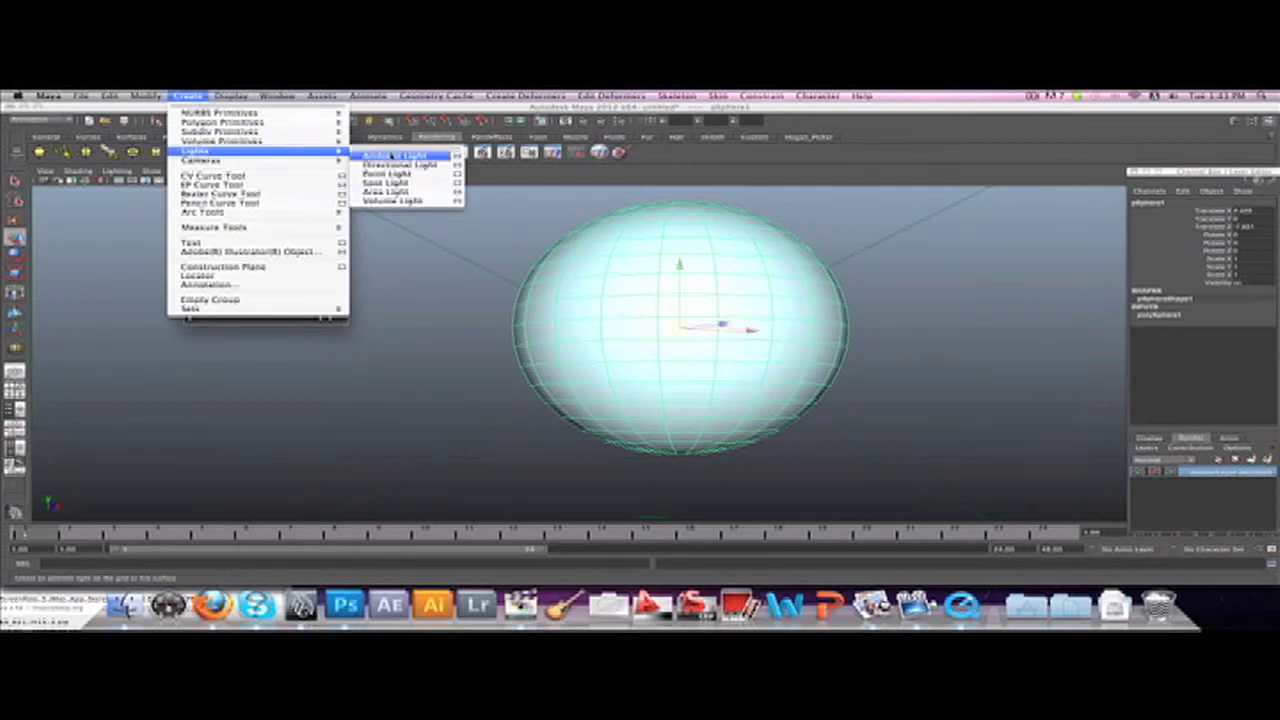
pyautogui.click(393, 156)
pyautogui.keyDown('alt'); pyautogui.moveTo(830, 320); pyautogui.dragTo(718, 333, button='right'); pyautogui.keyUp('alt')
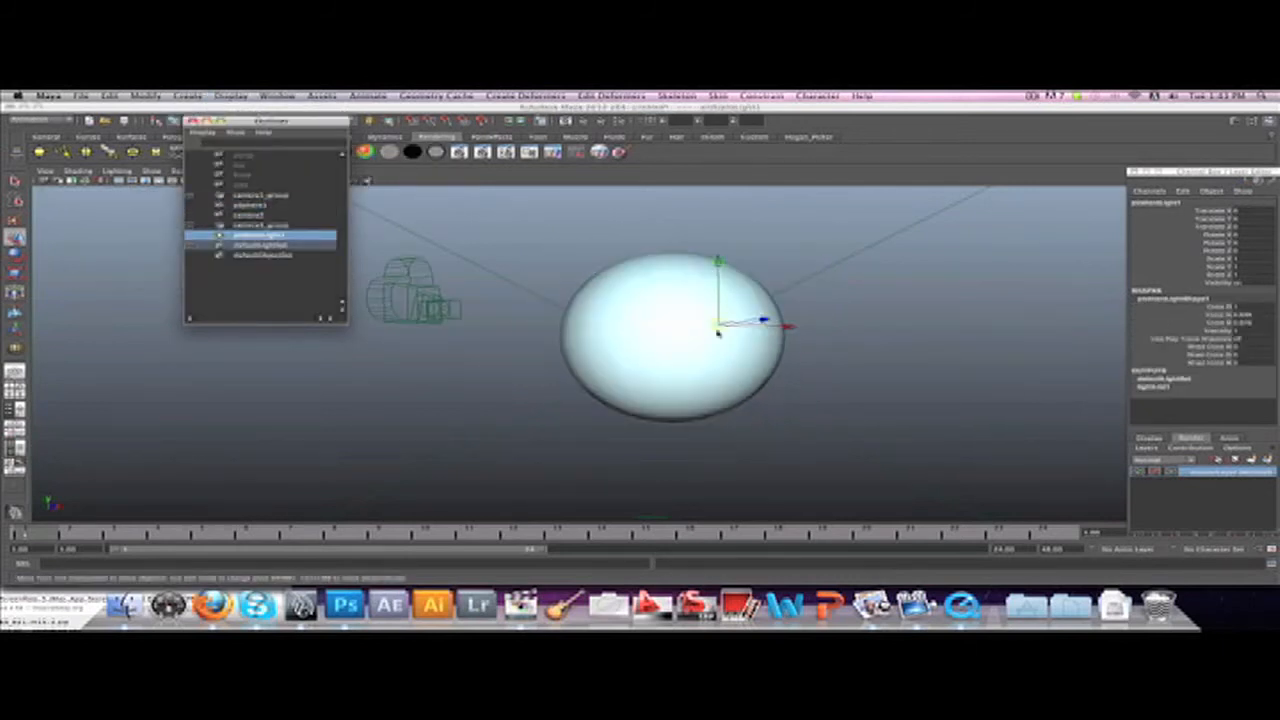
pyautogui.moveTo(720, 324); pyautogui.dragTo(546, 279)
pyautogui.scroll(3, 548, 279)
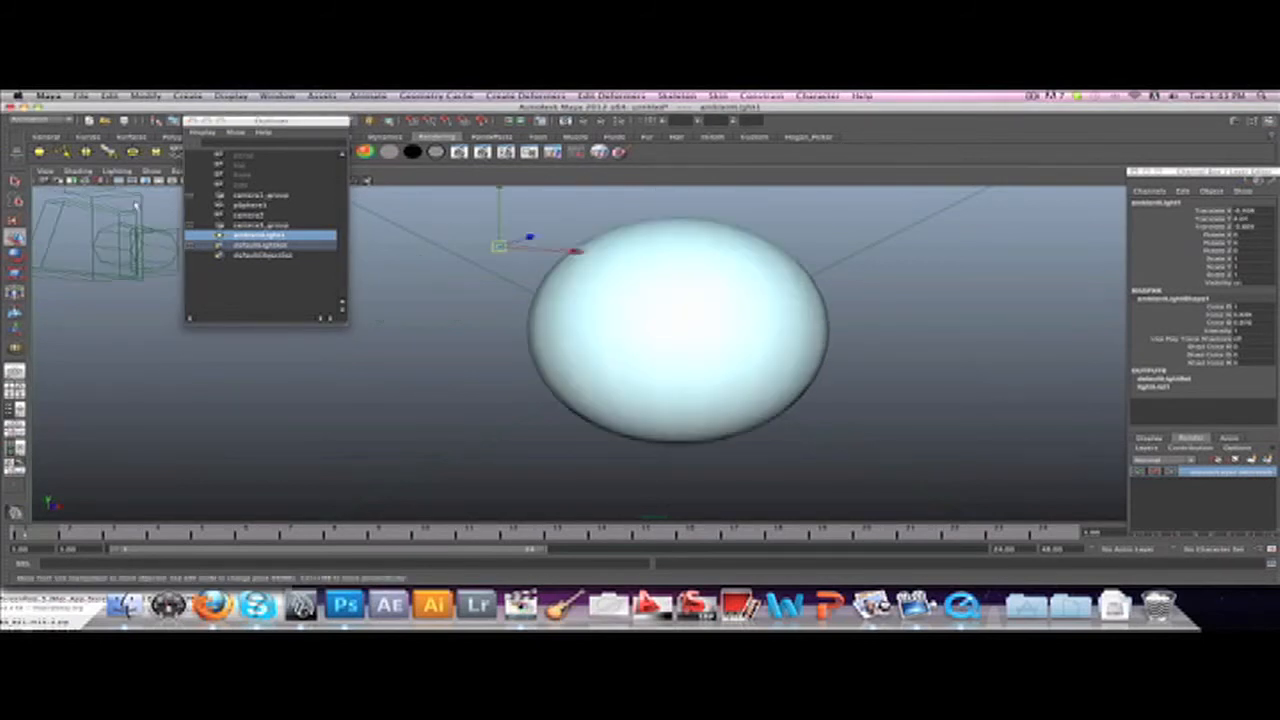
# - Select the ambient light and pSphere1 together and create a render layer from the selection
pyautogui.click(288, 238)
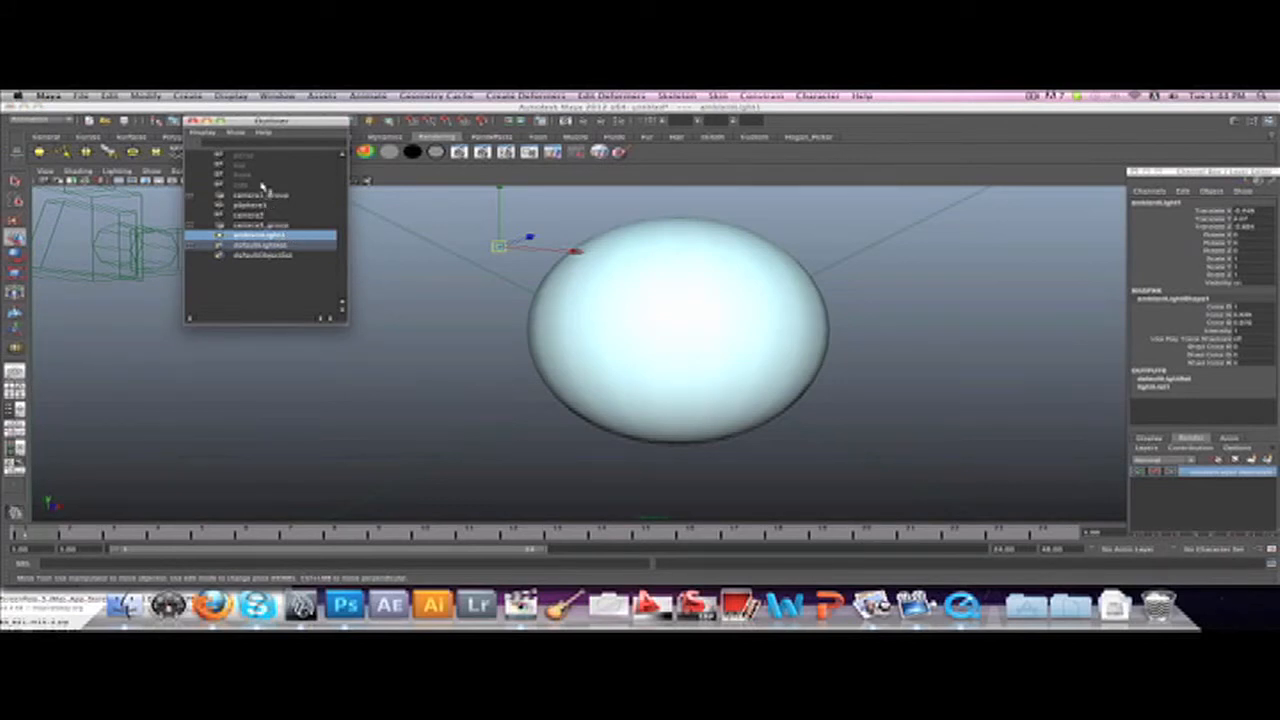
pyautogui.keyDown('ctrl'); pyautogui.click(262, 204); pyautogui.keyUp('ctrl')
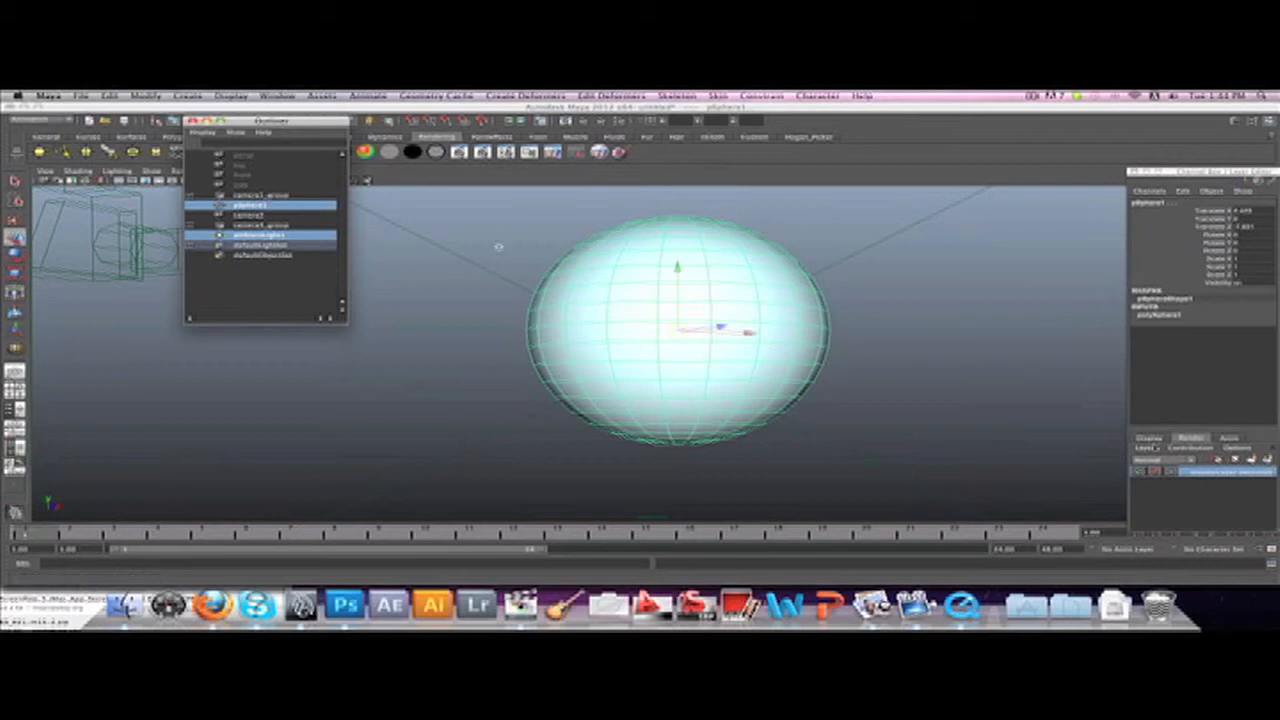
pyautogui.click(1150, 448)
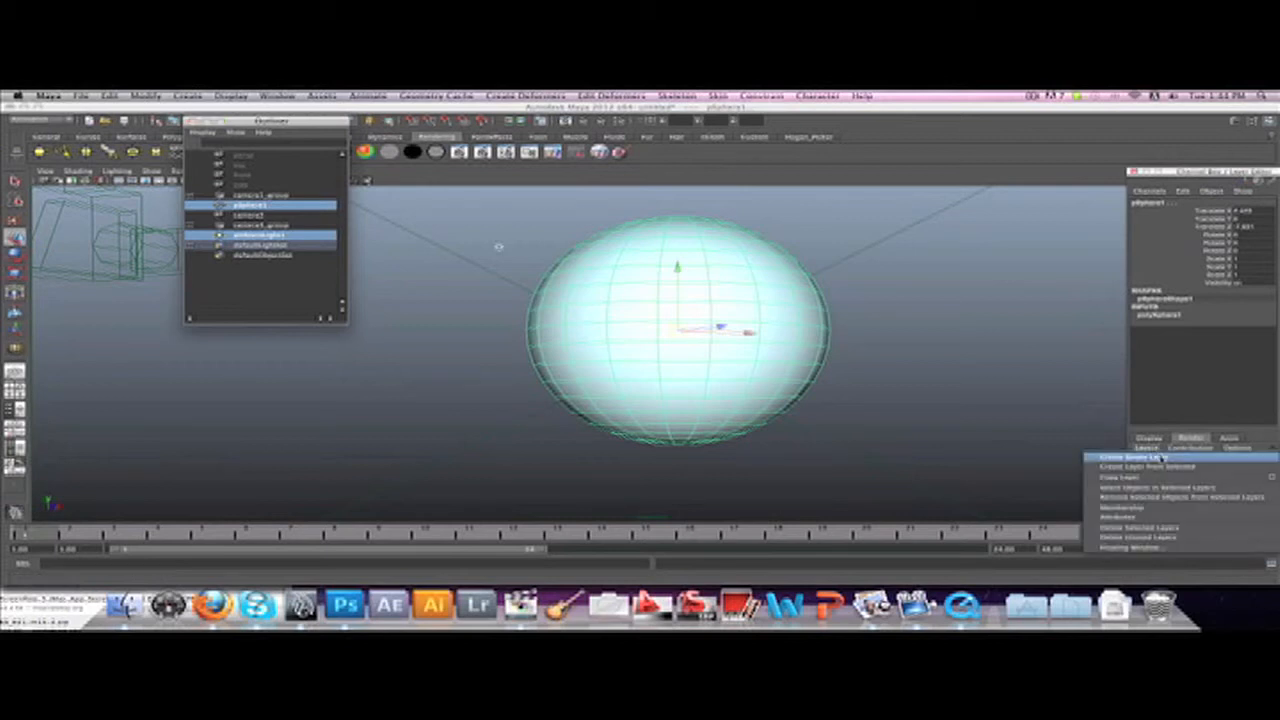
pyautogui.click(1191, 446)
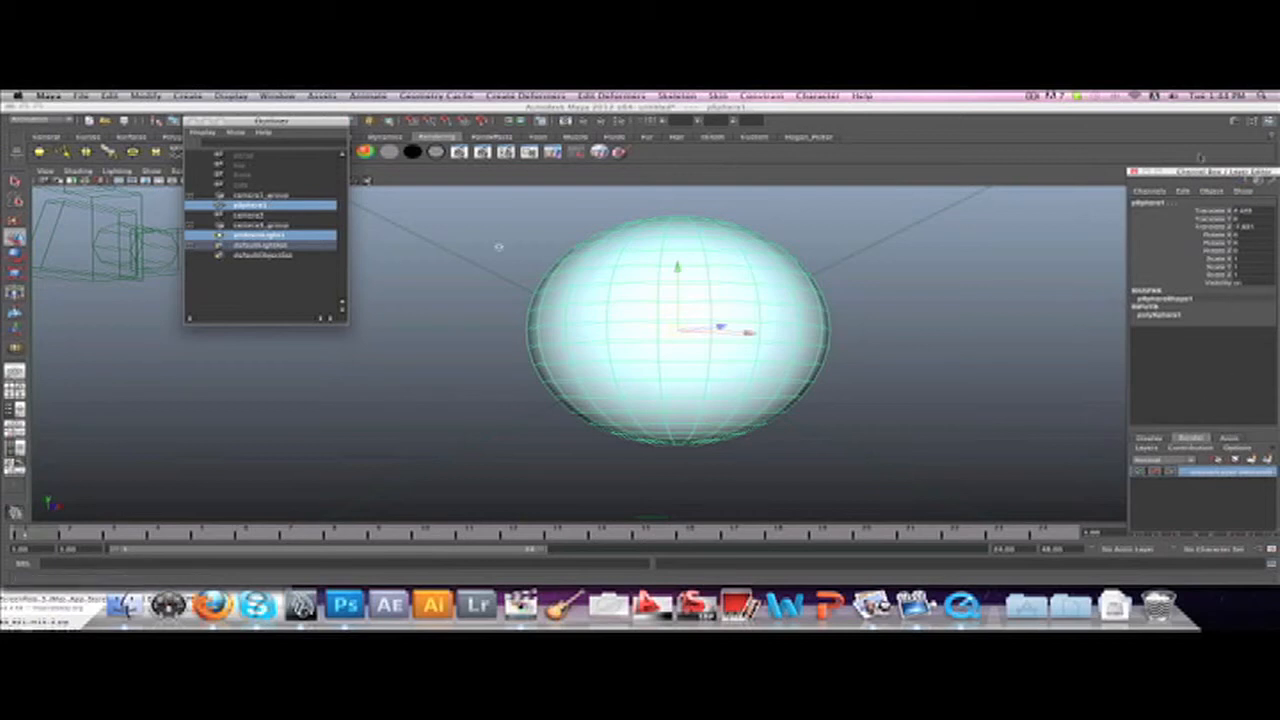
pyautogui.click(1148, 448)
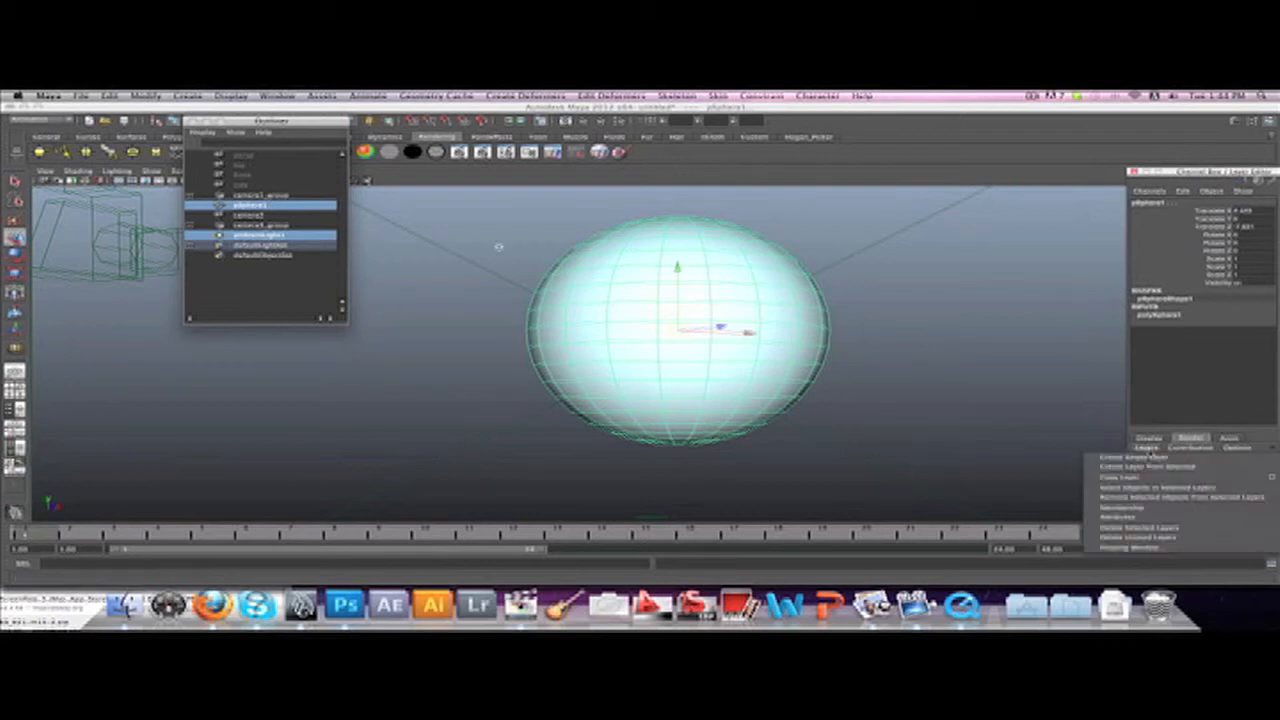
pyautogui.click(1192, 444)
pyautogui.click(1138, 449)
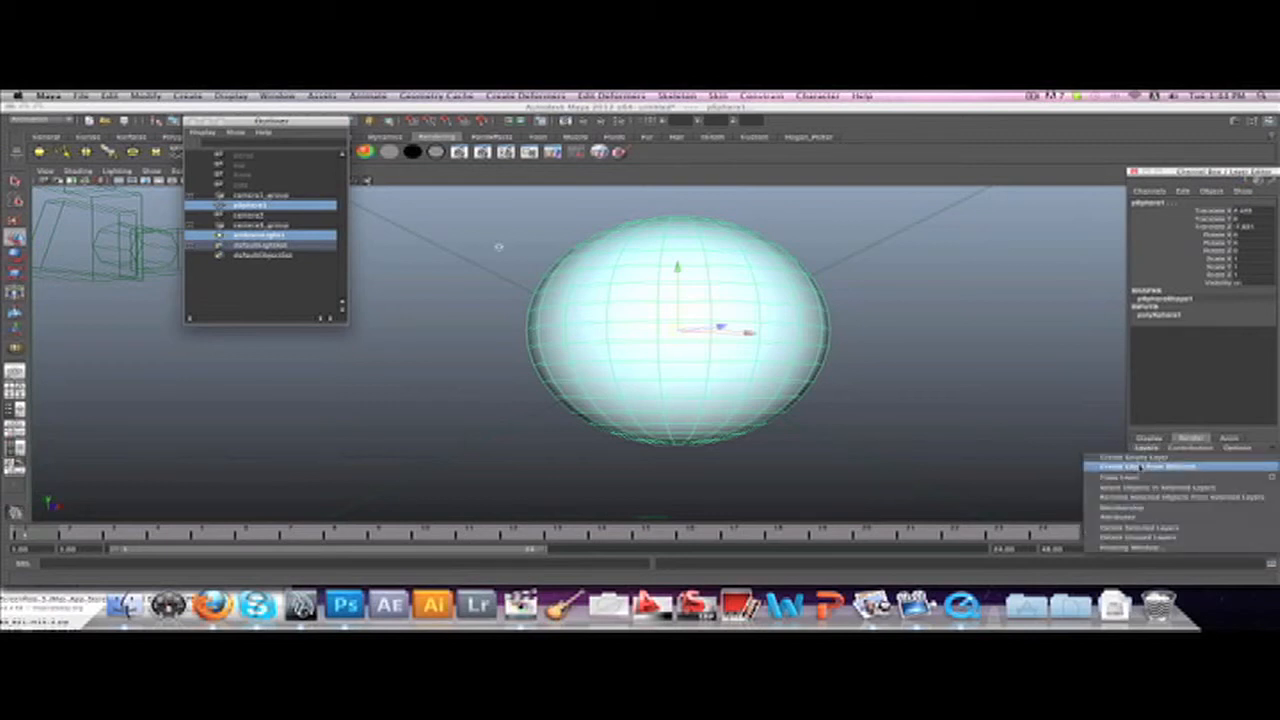
pyautogui.click(1141, 467)
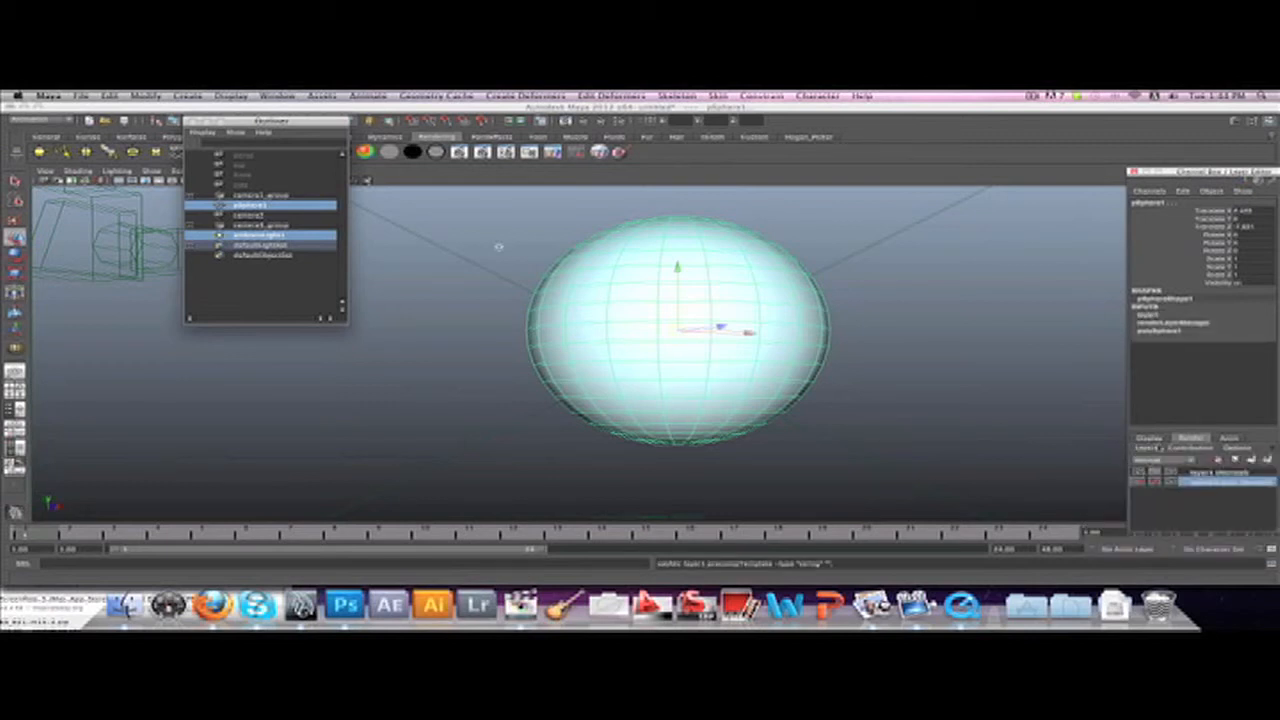
# - Create three more render layers from the same selected sphere and ambient light
pyautogui.click(1157, 447)
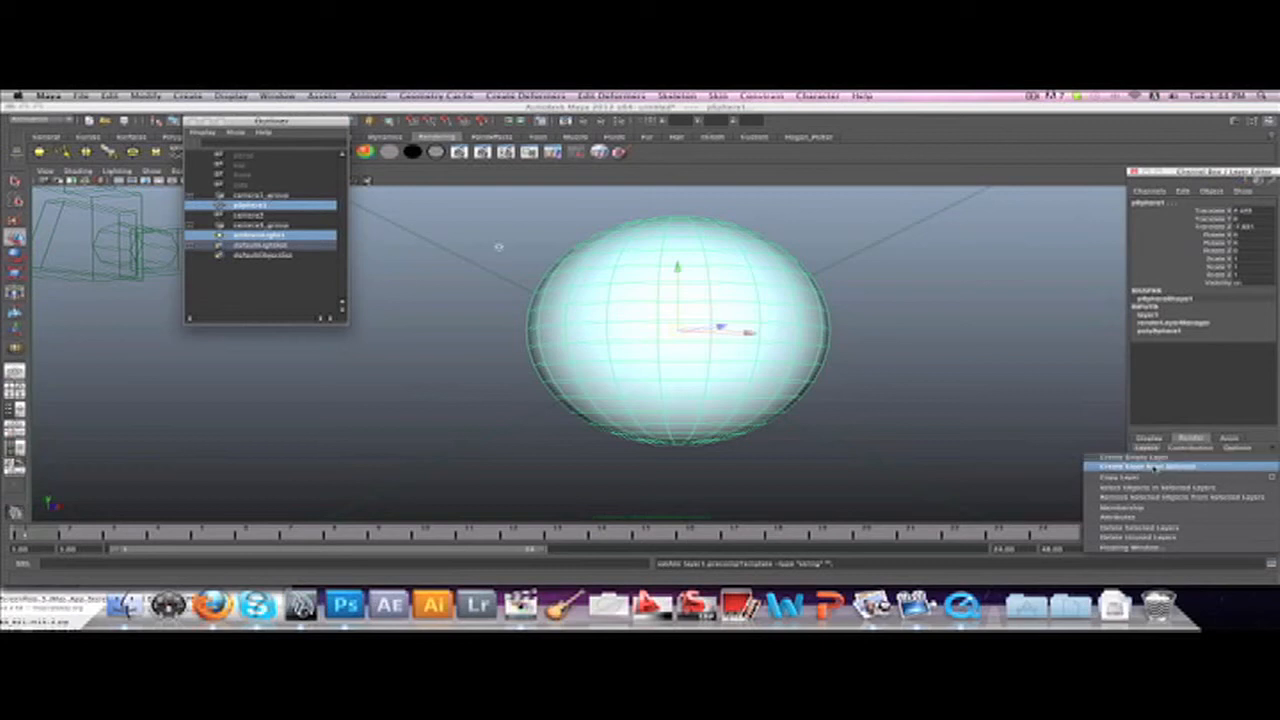
pyautogui.click(1157, 467)
pyautogui.click(1159, 449)
pyautogui.click(1157, 467)
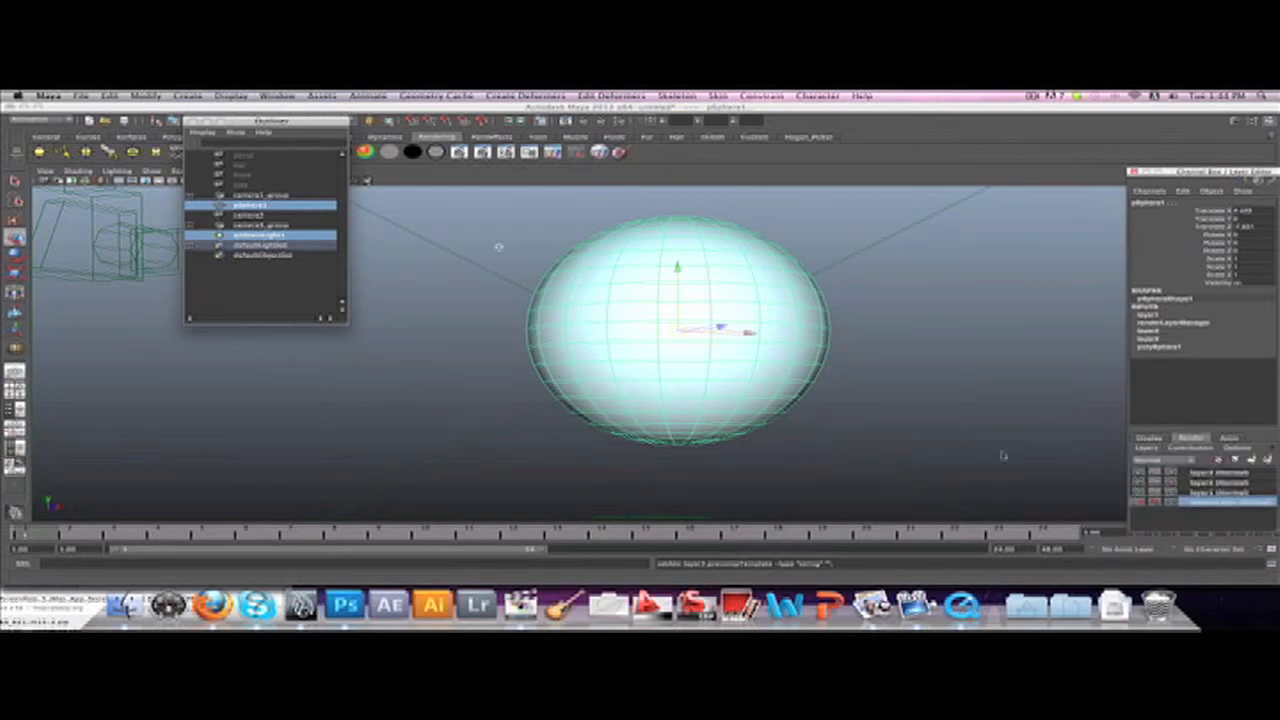
pyautogui.click(1146, 448)
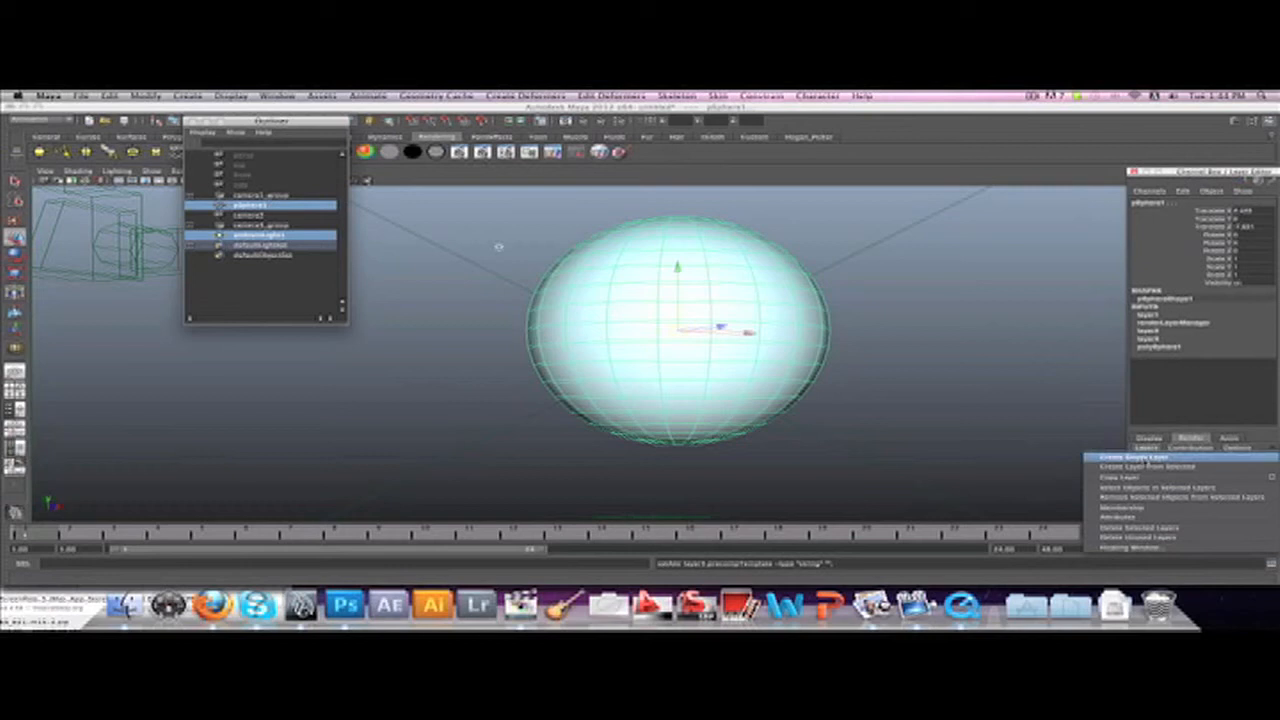
pyautogui.click(1150, 467)
# - Rename the render layer directly above masterLayer as Specular
pyautogui.click(1197, 503)
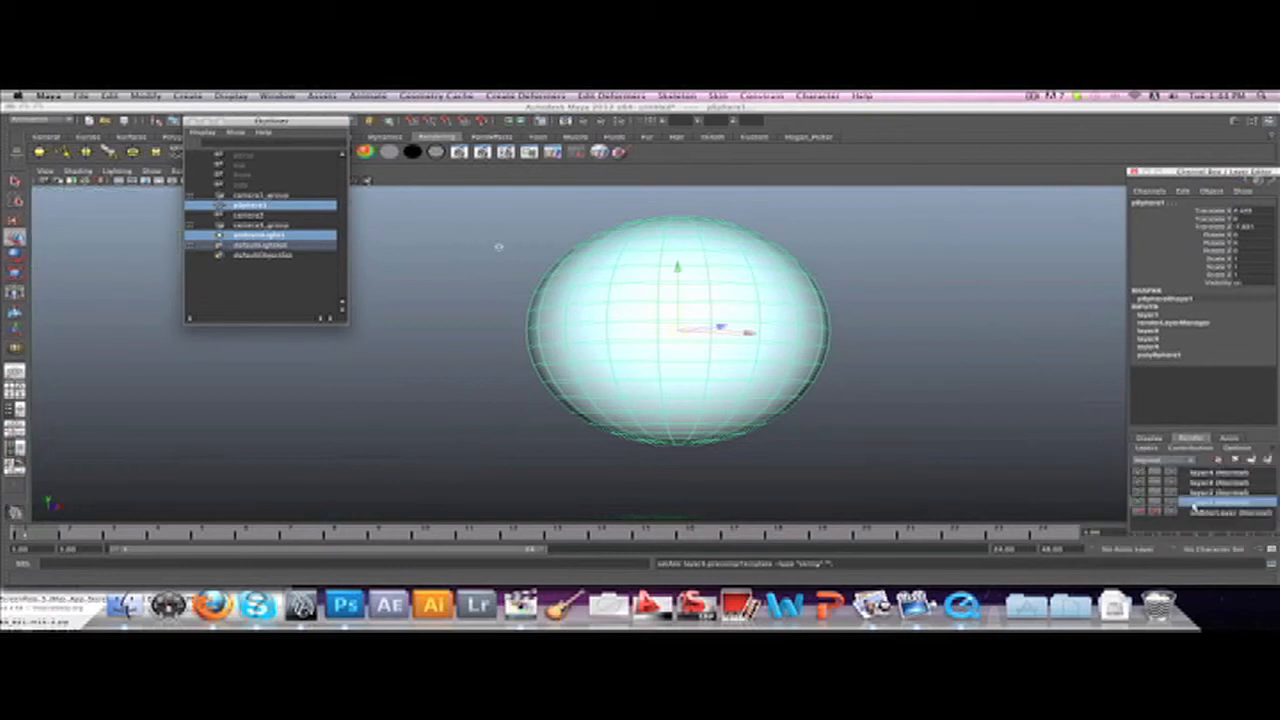
pyautogui.doubleClick(1193, 505)
pyautogui.write('shadow')
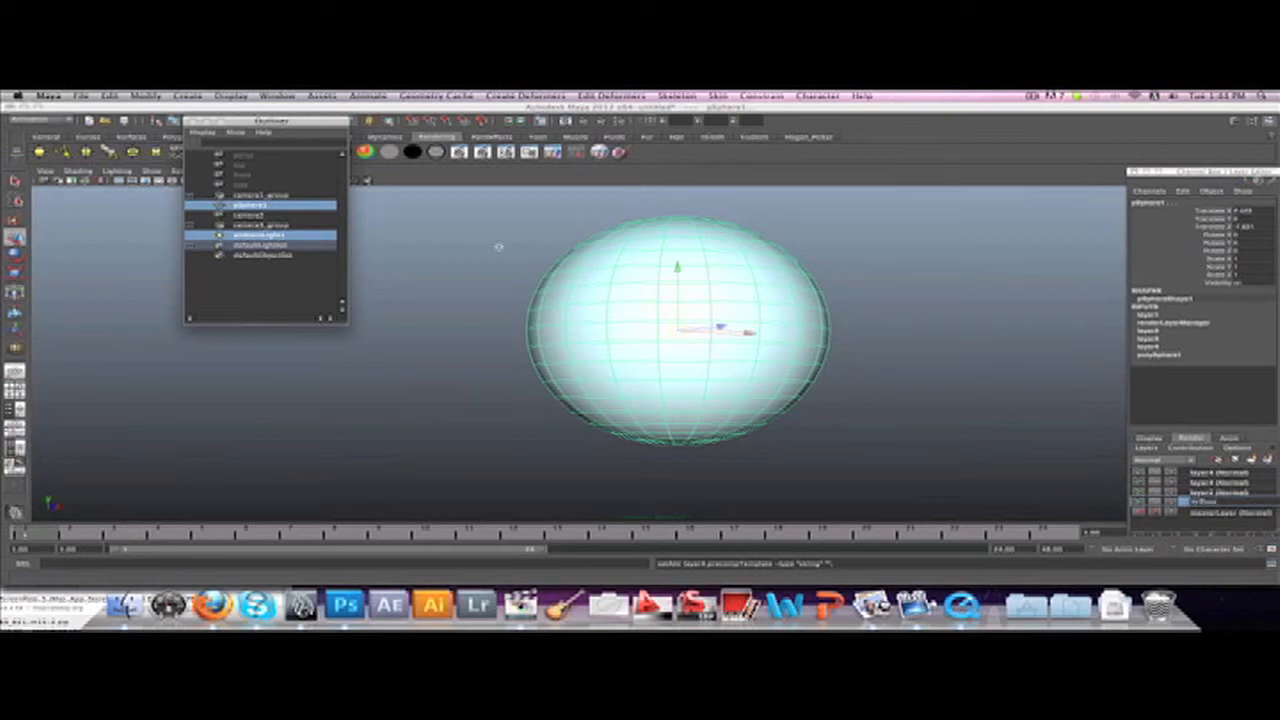
pyautogui.write('Passcular')
pyautogui.press('Tab')
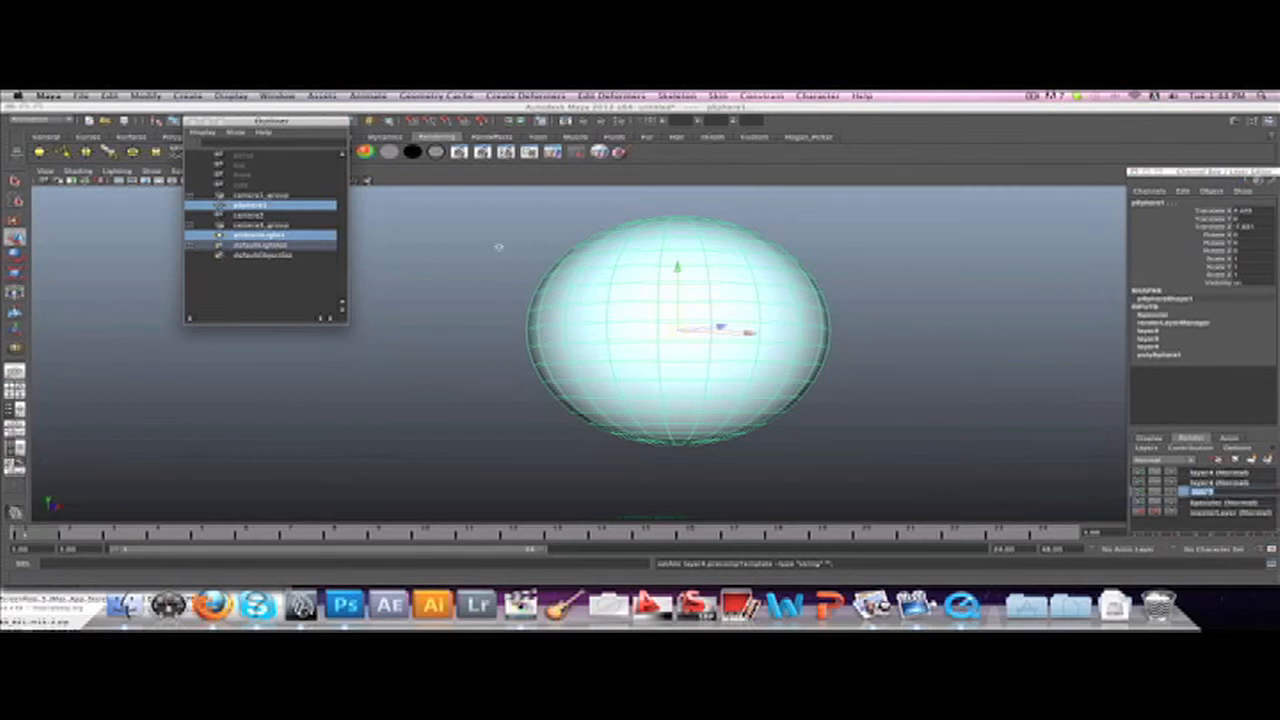
# - Rename the three render layers above Specular as Diffuse, Occlusion and Shadow, going upward
pyautogui.write('Diffuse')
pyautogui.press('Tab')
pyautogui.write('Oc')
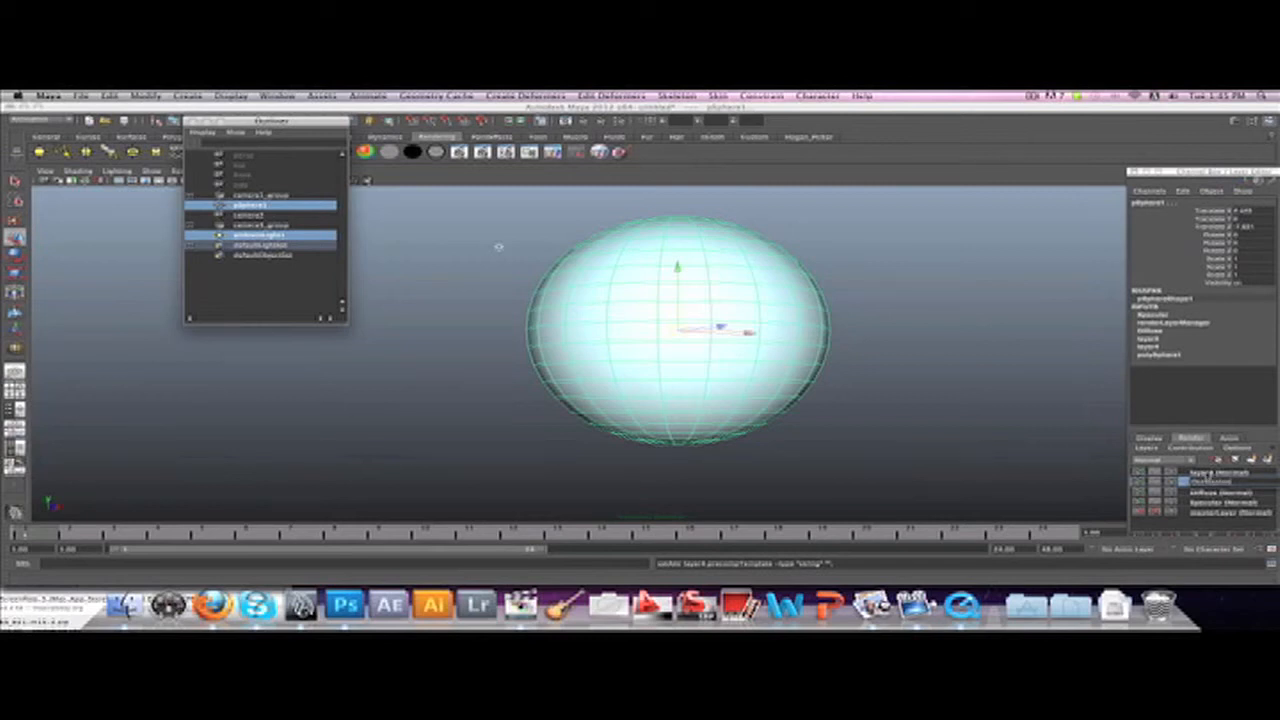
pyautogui.press('Return')
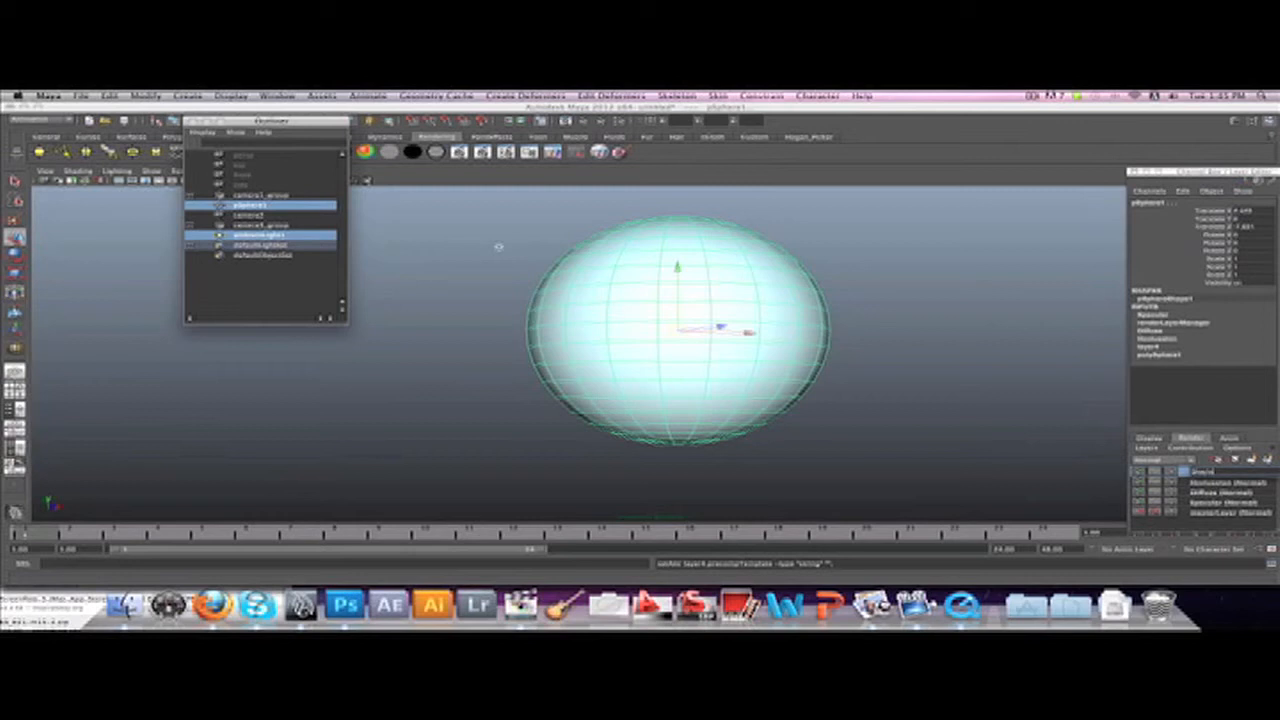
pyautogui.press('Return')
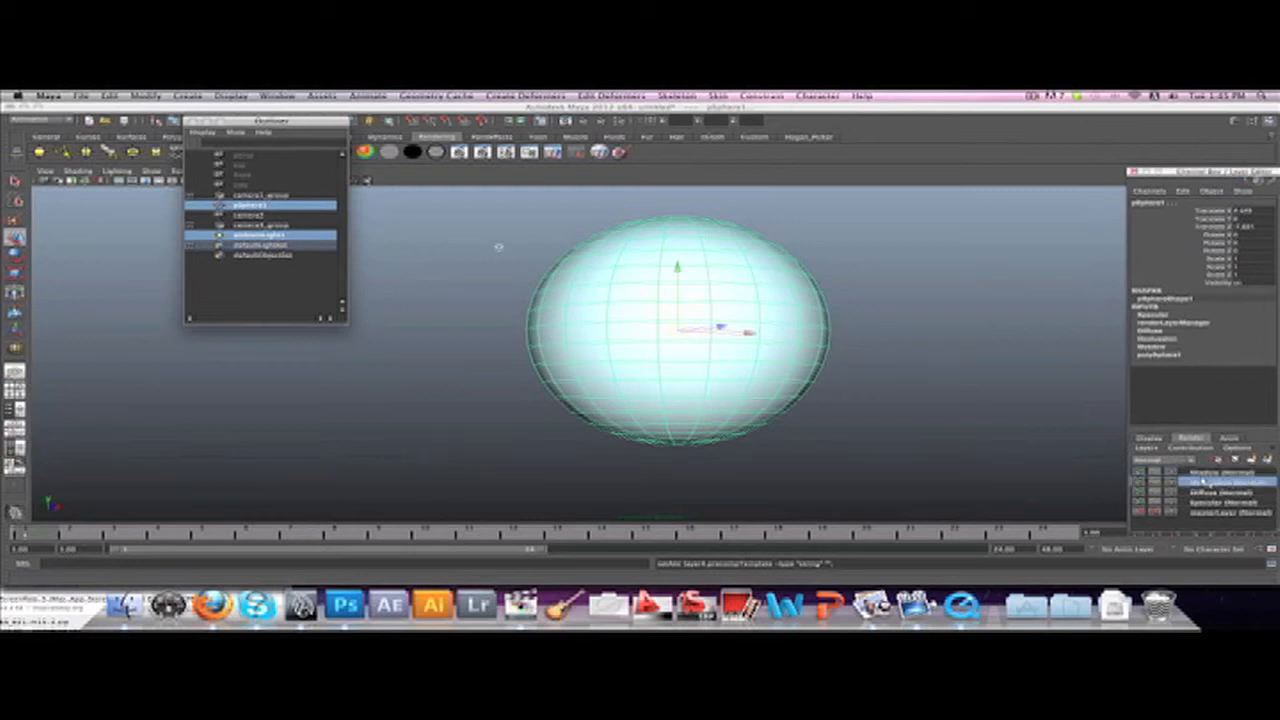
# - Open the Shadow render layer's attributes and apply the Shadow preset to it
pyautogui.rightClick(1193, 471)
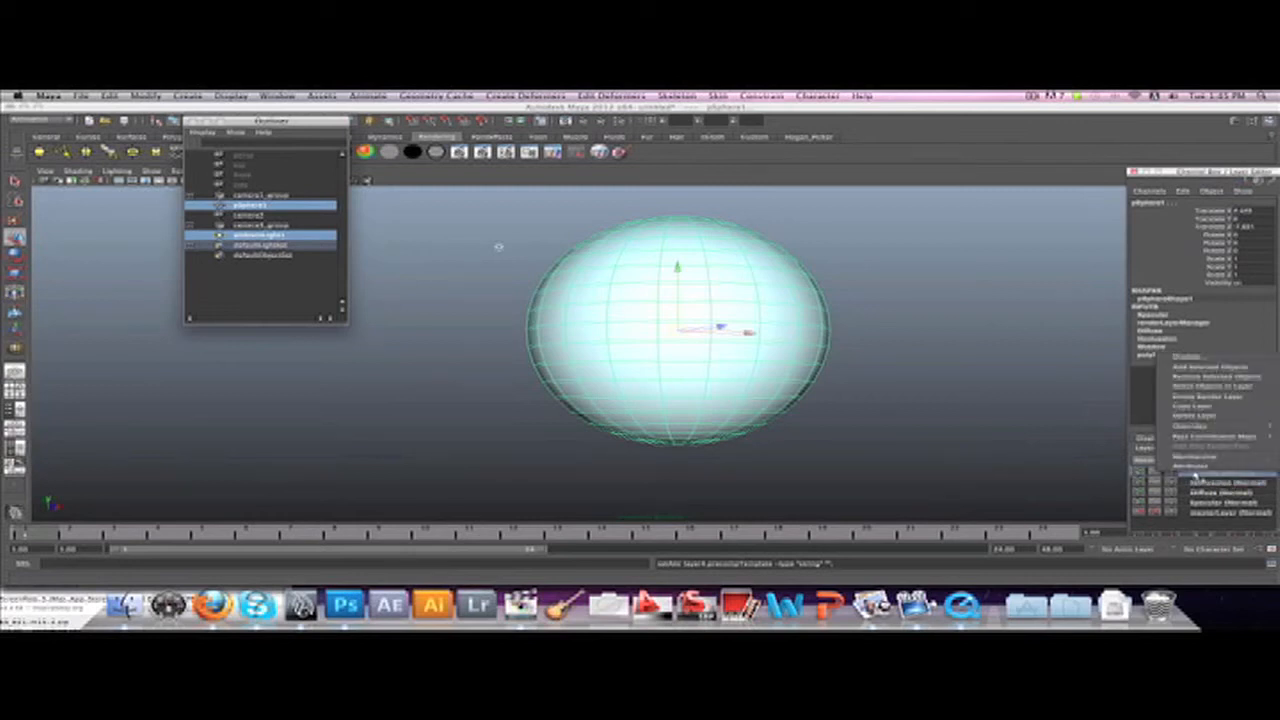
pyautogui.click(1200, 466)
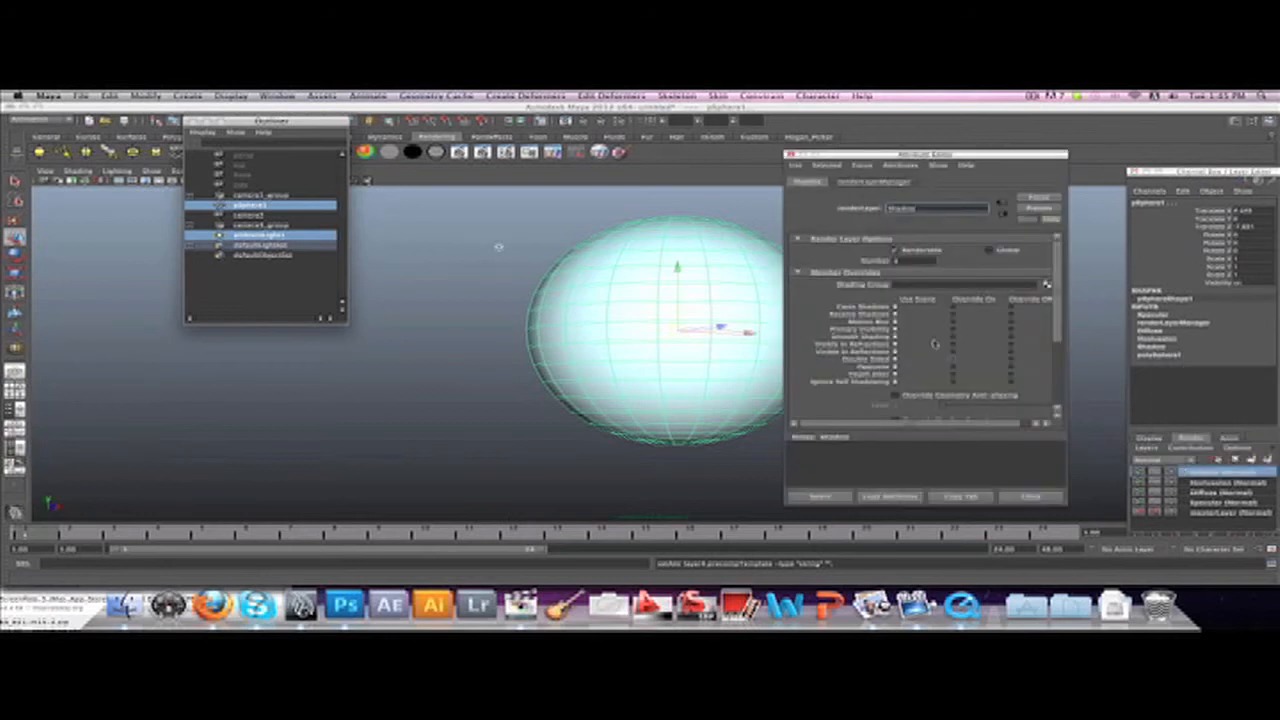
pyautogui.click(1038, 208)
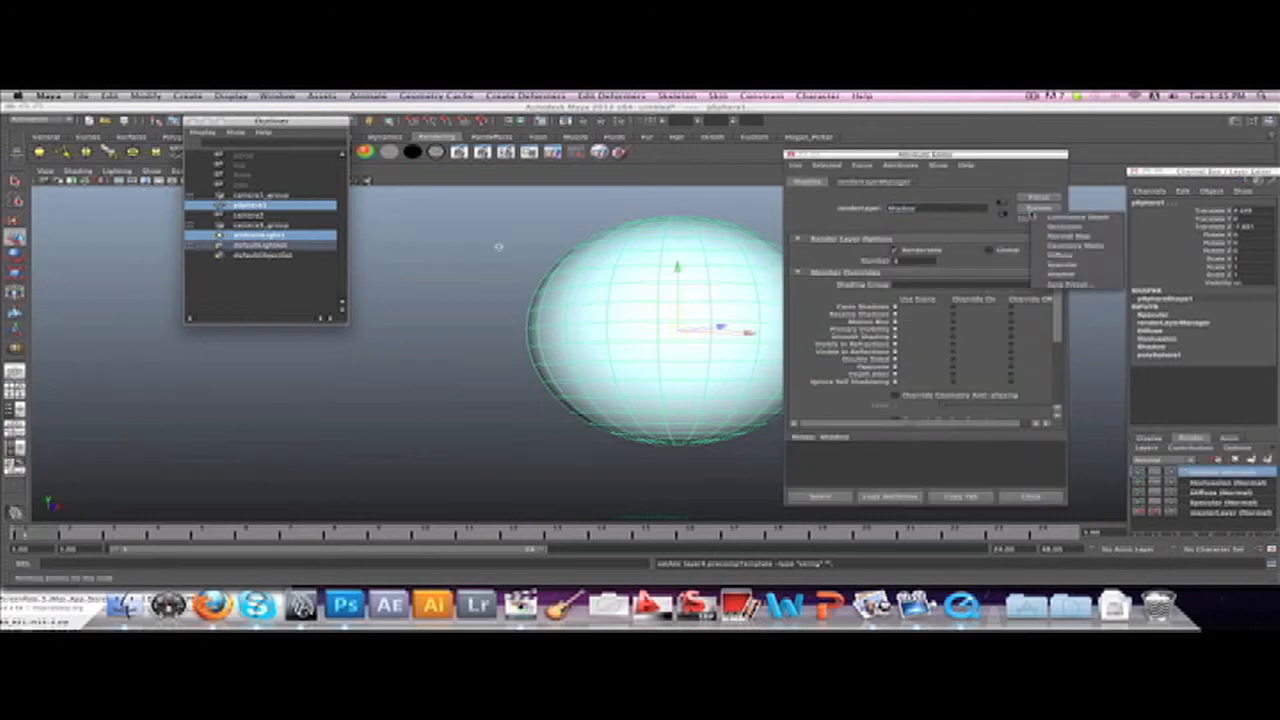
pyautogui.click(1066, 276)
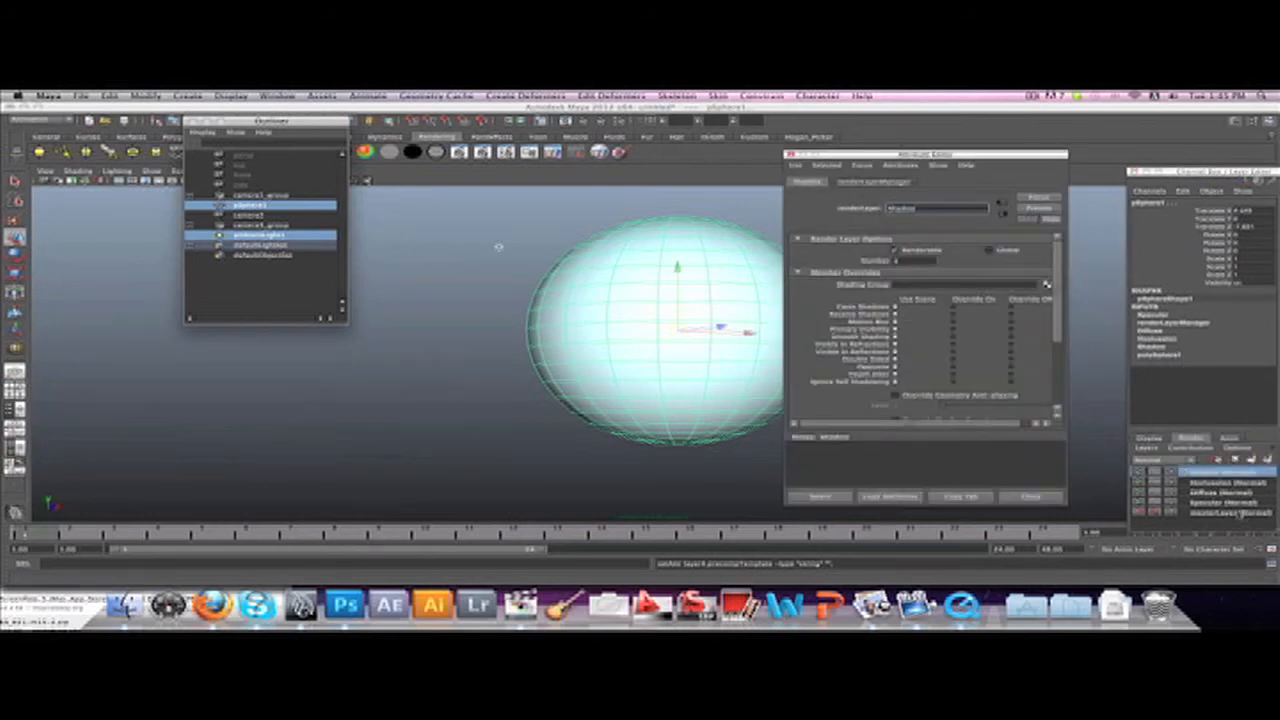
# - Open the Occlusion render layer's attributes and apply the Occlusion preset to it
pyautogui.click(1218, 483)
pyautogui.rightClick(1218, 483)
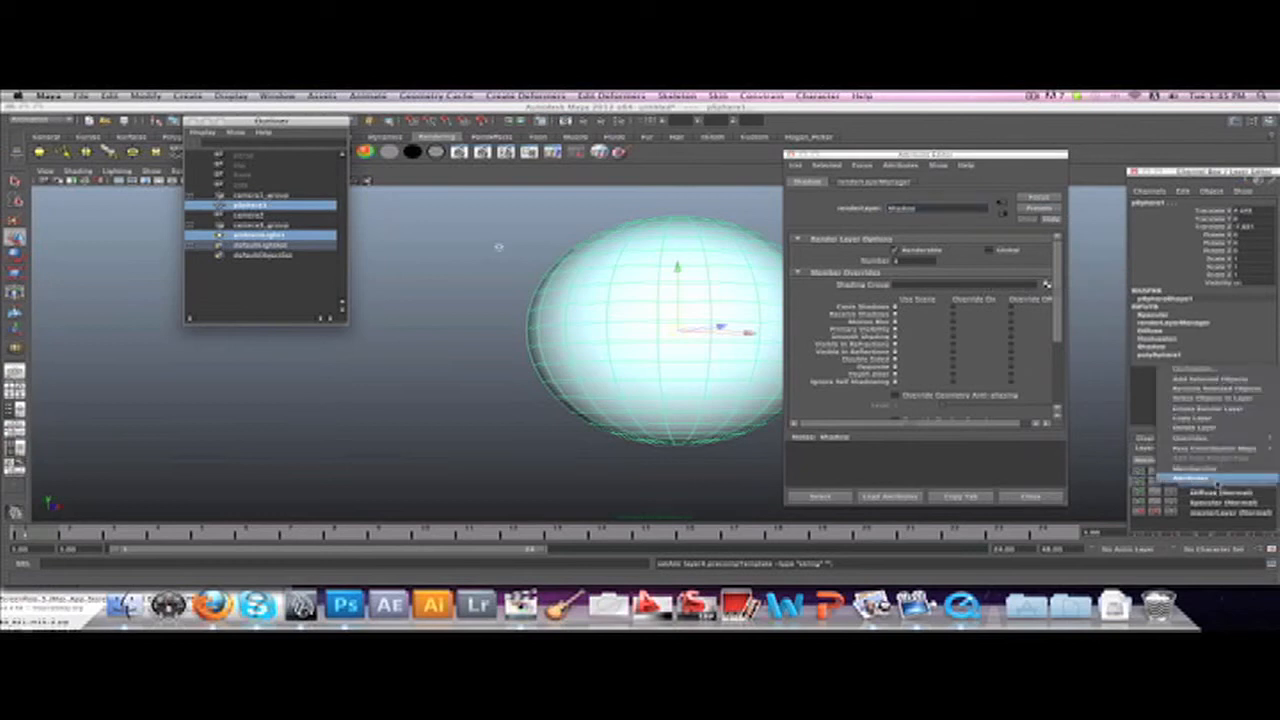
pyautogui.click(1218, 480)
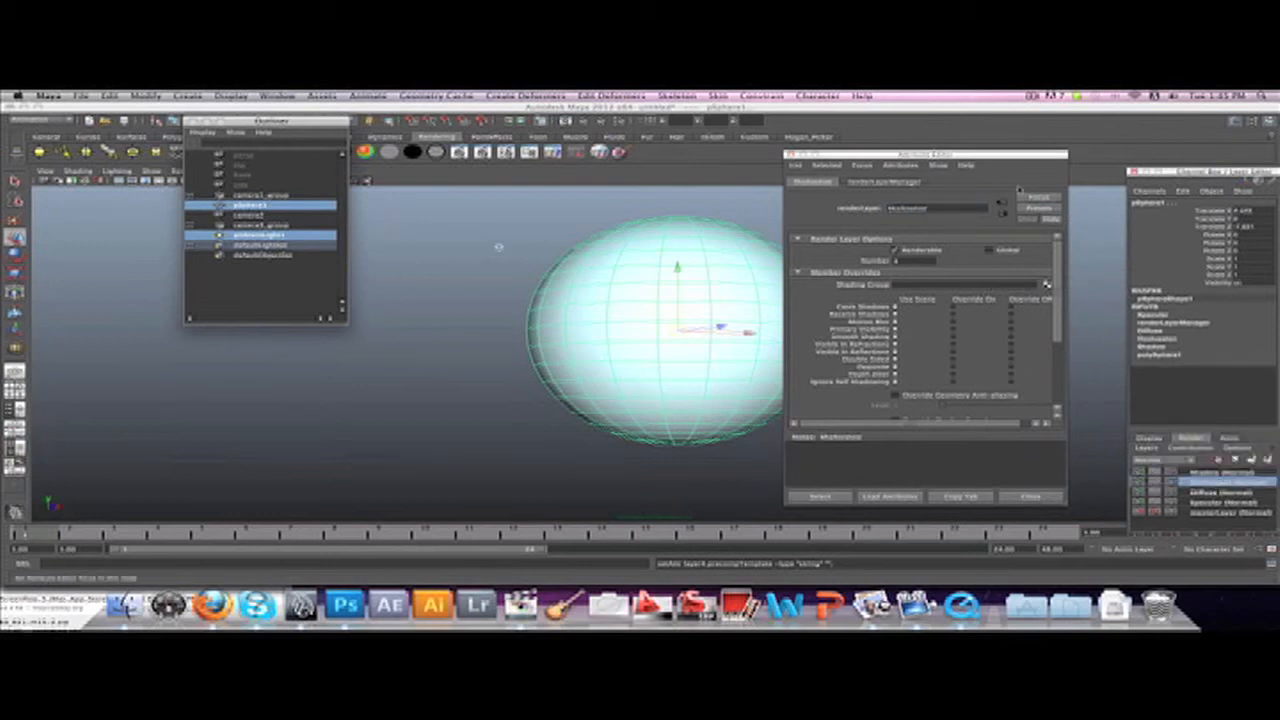
pyautogui.click(1048, 210)
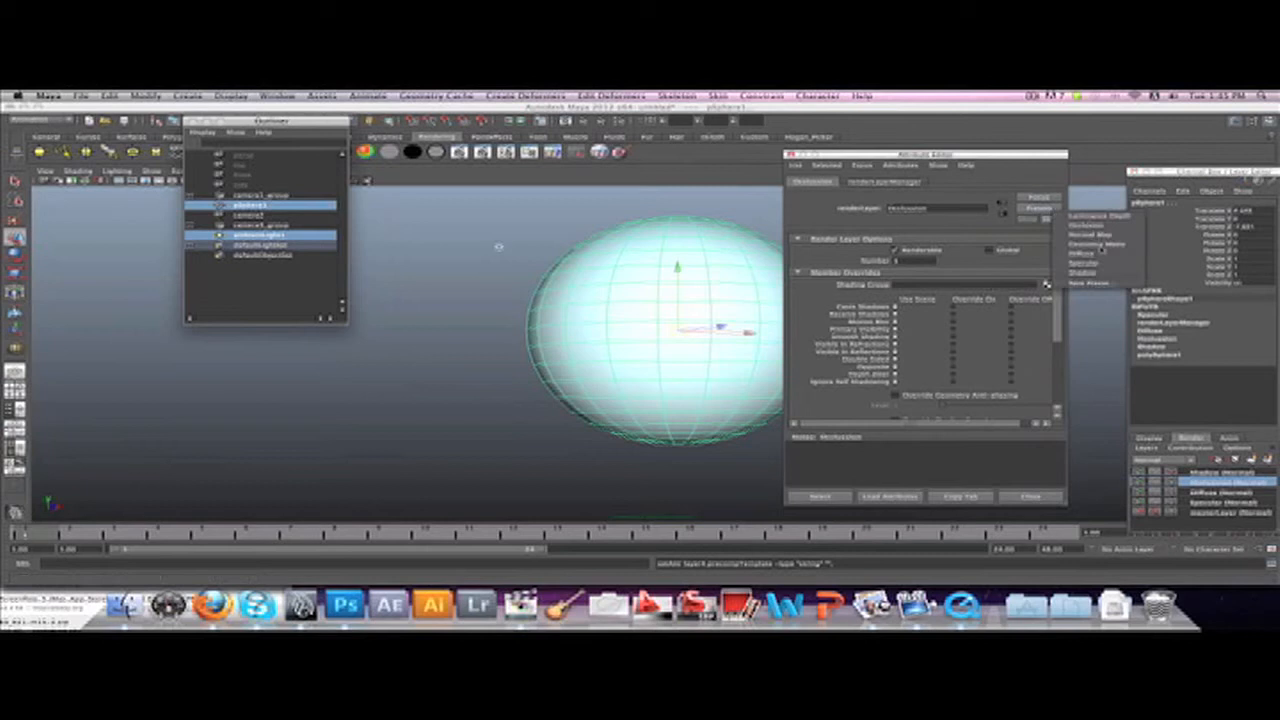
pyautogui.click(1097, 232)
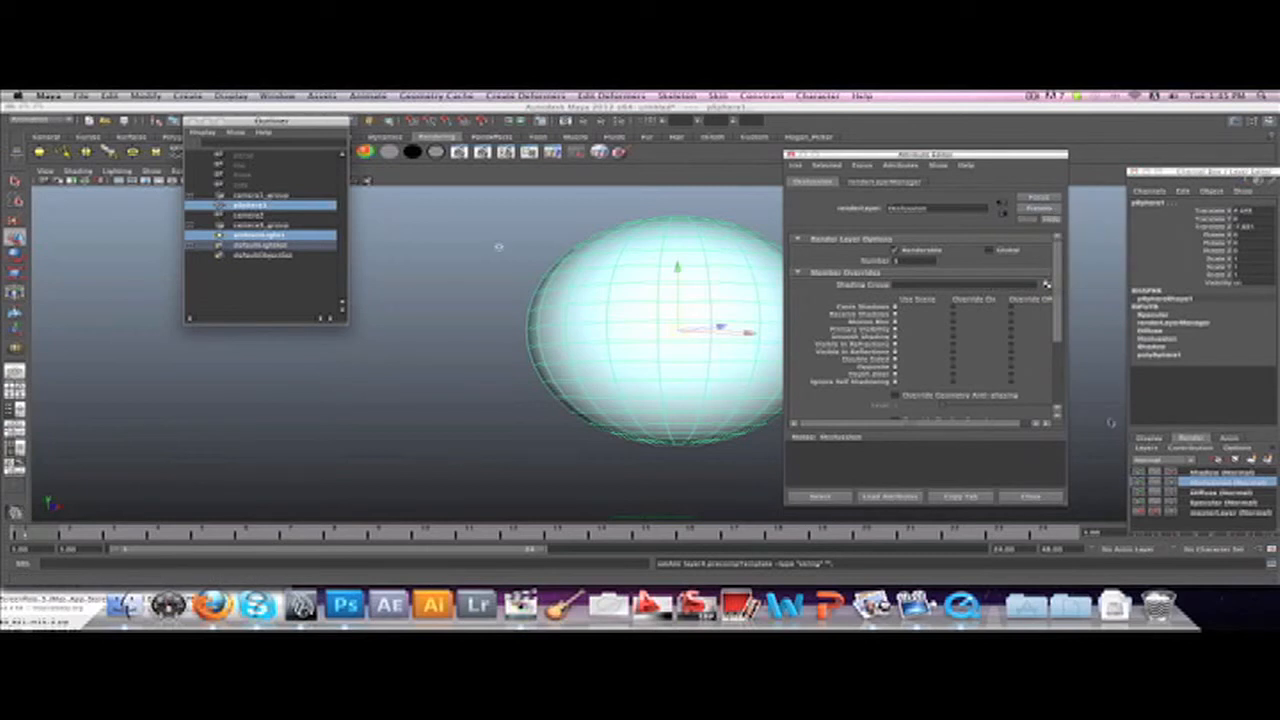
# - Open the Diffuse render layer's attributes and apply the Diffuse preset to it
pyautogui.click(1213, 492)
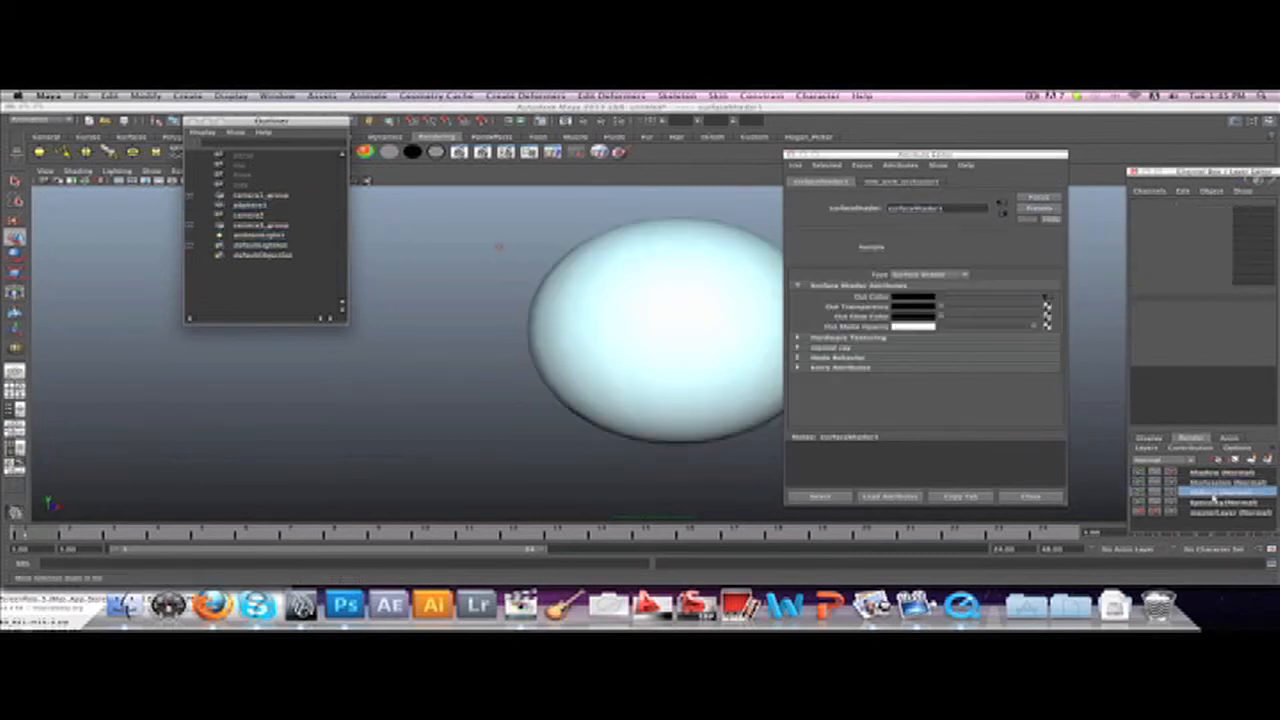
pyautogui.rightClick(1213, 492)
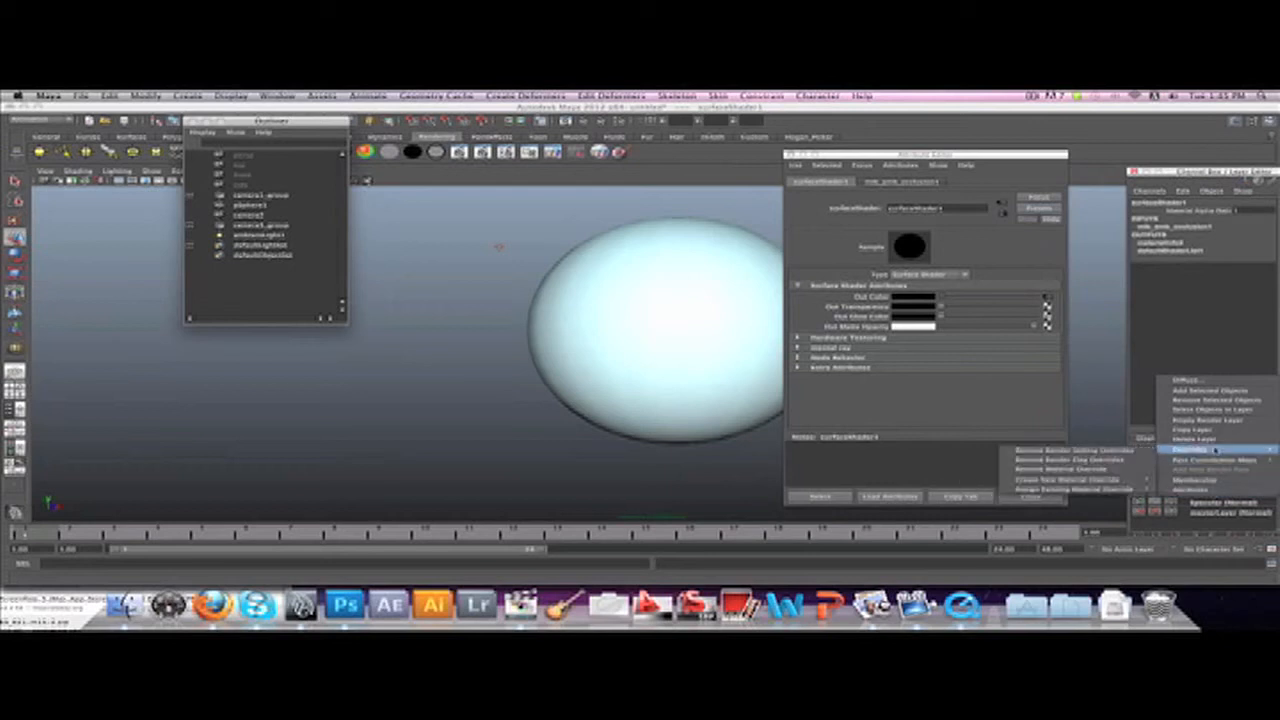
pyautogui.click(1195, 489)
pyautogui.click(1058, 212)
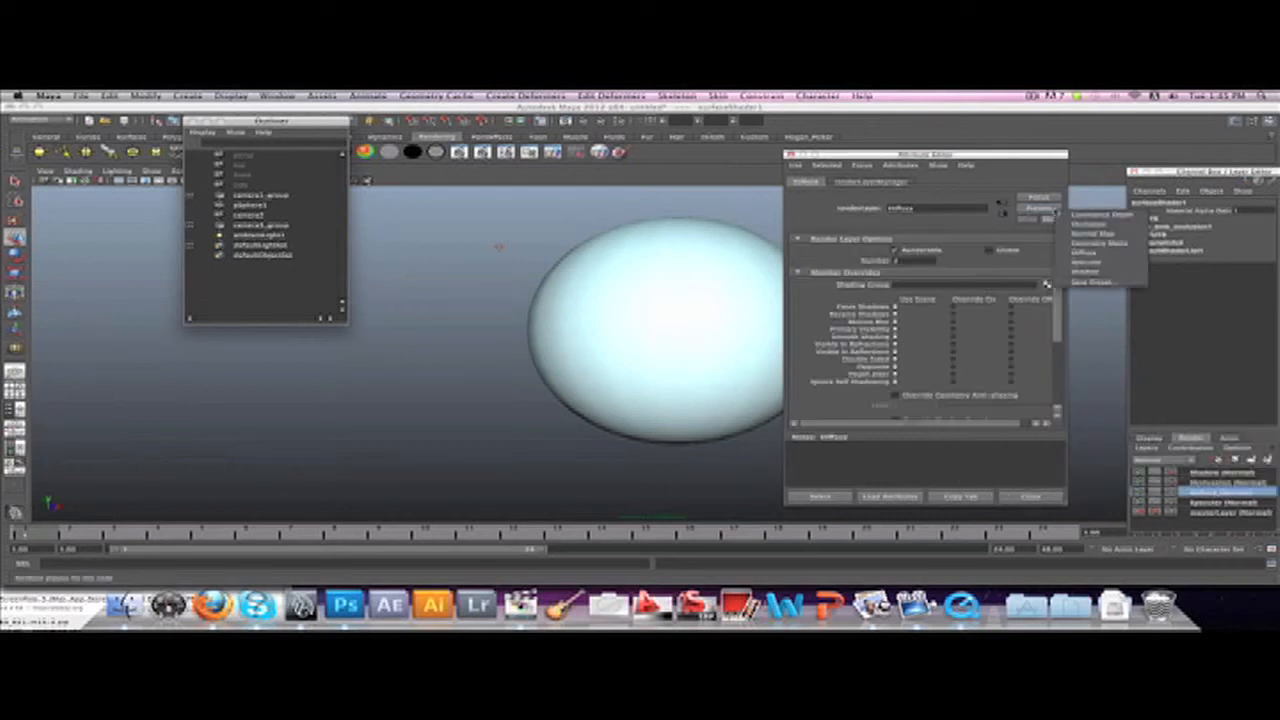
pyautogui.click(1092, 253)
# - Apply the Specular preset to the Specular render layer, and close the Attribute Editor and the Outliner
pyautogui.click(1208, 502)
pyautogui.rightClick(1208, 500)
pyautogui.click(1208, 499)
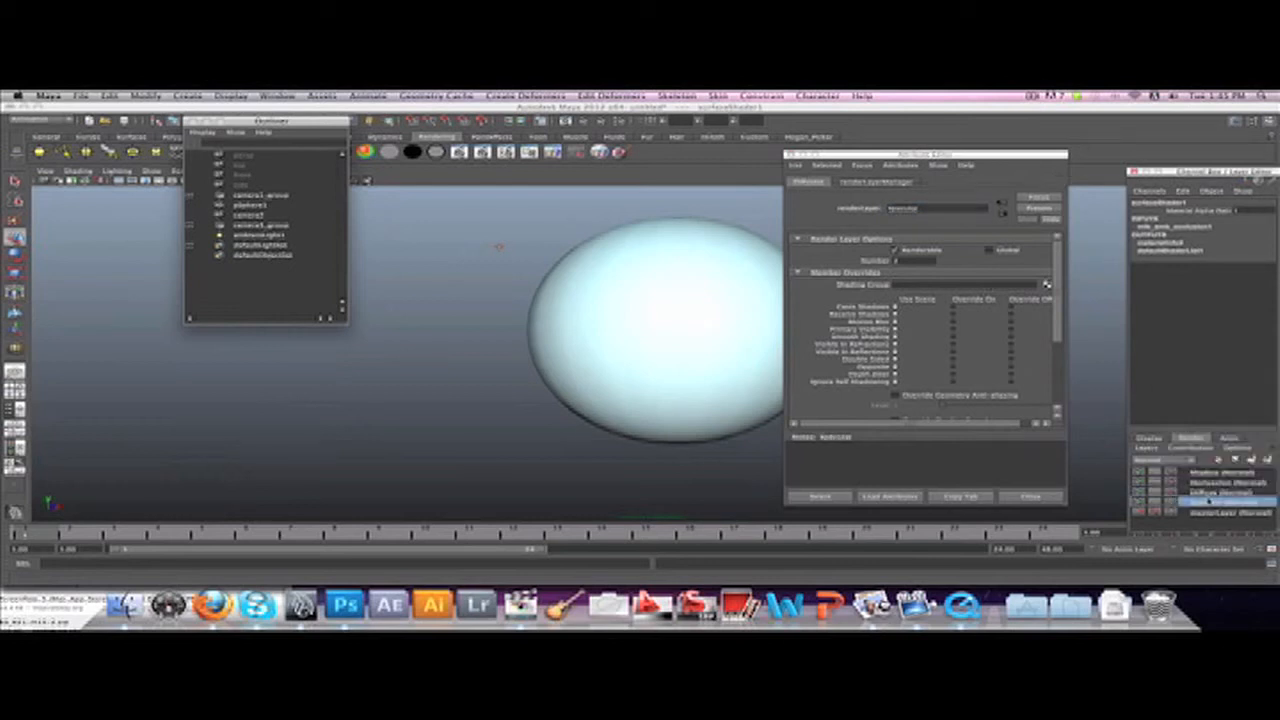
pyautogui.click(1043, 210)
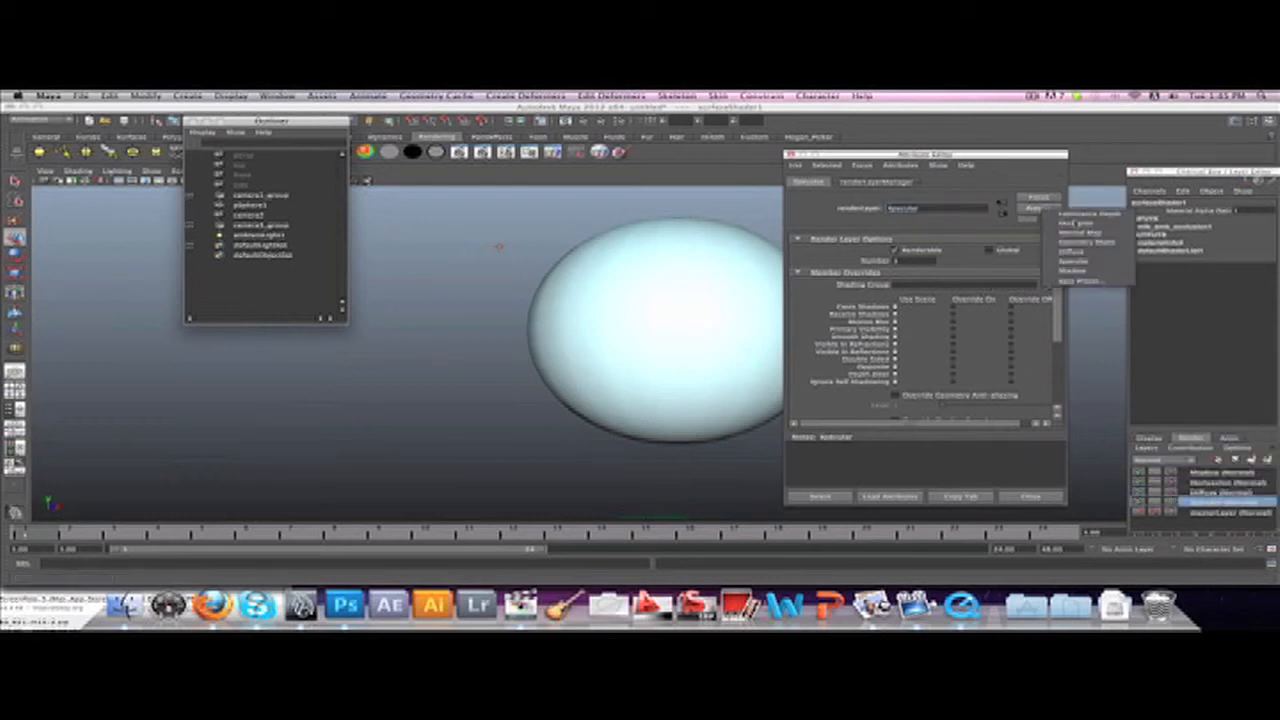
pyautogui.click(1075, 263)
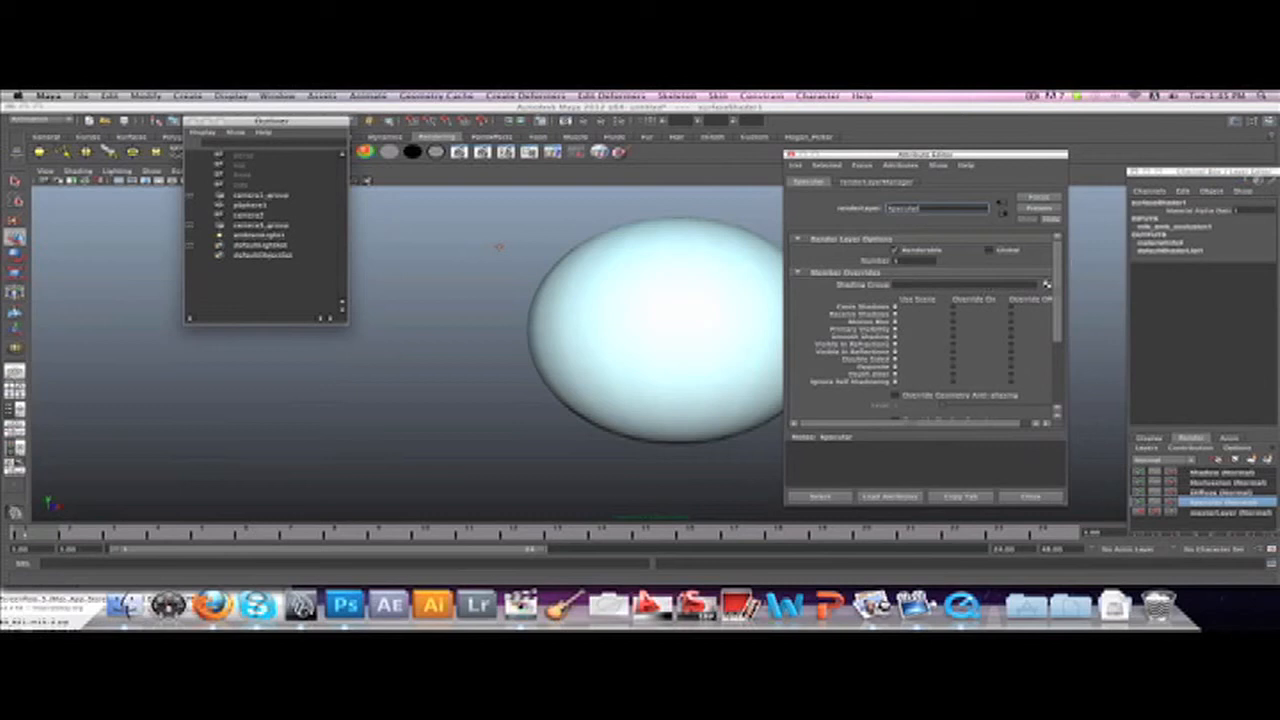
pyautogui.scroll(-1, 940, 425)
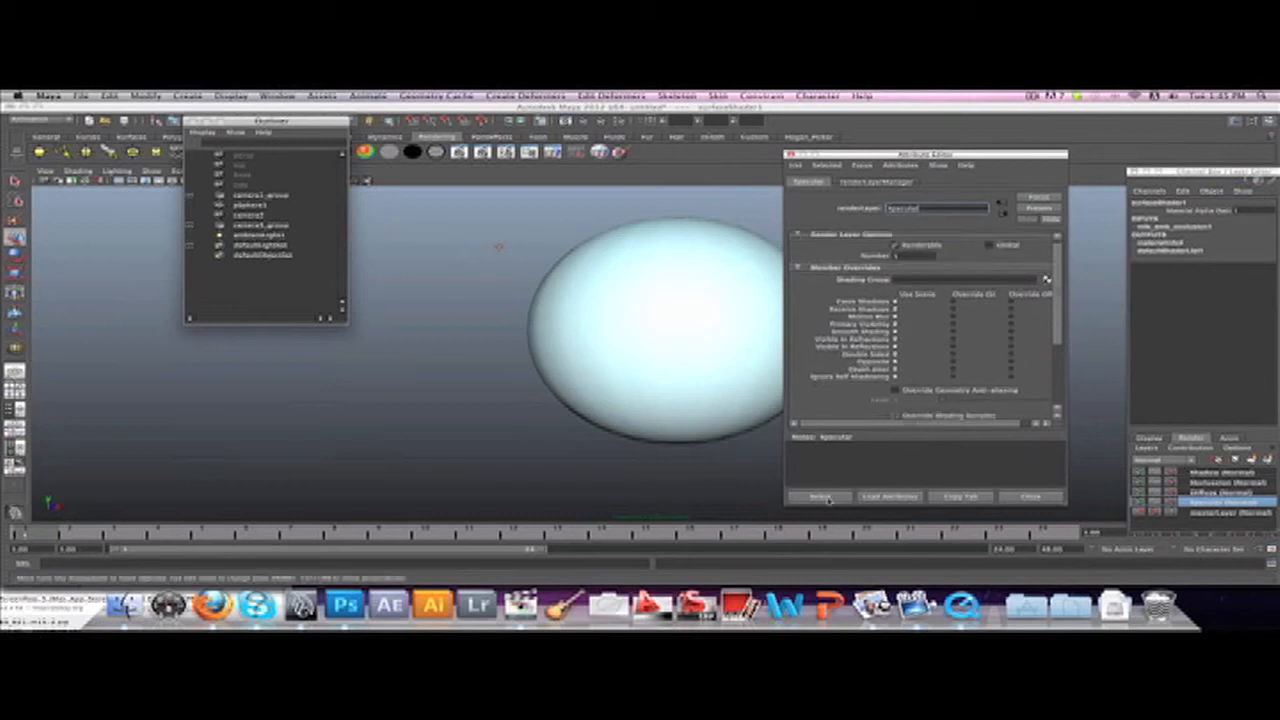
pyautogui.click(791, 155)
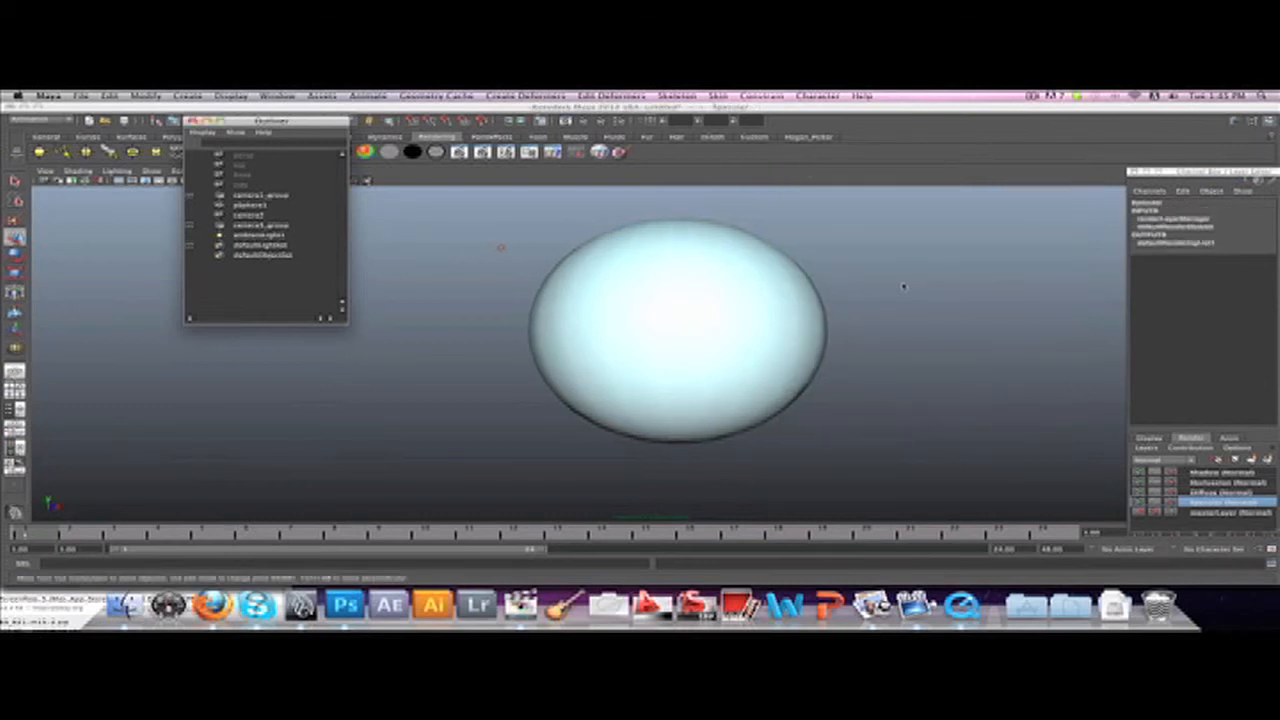
pyautogui.click(192, 120)
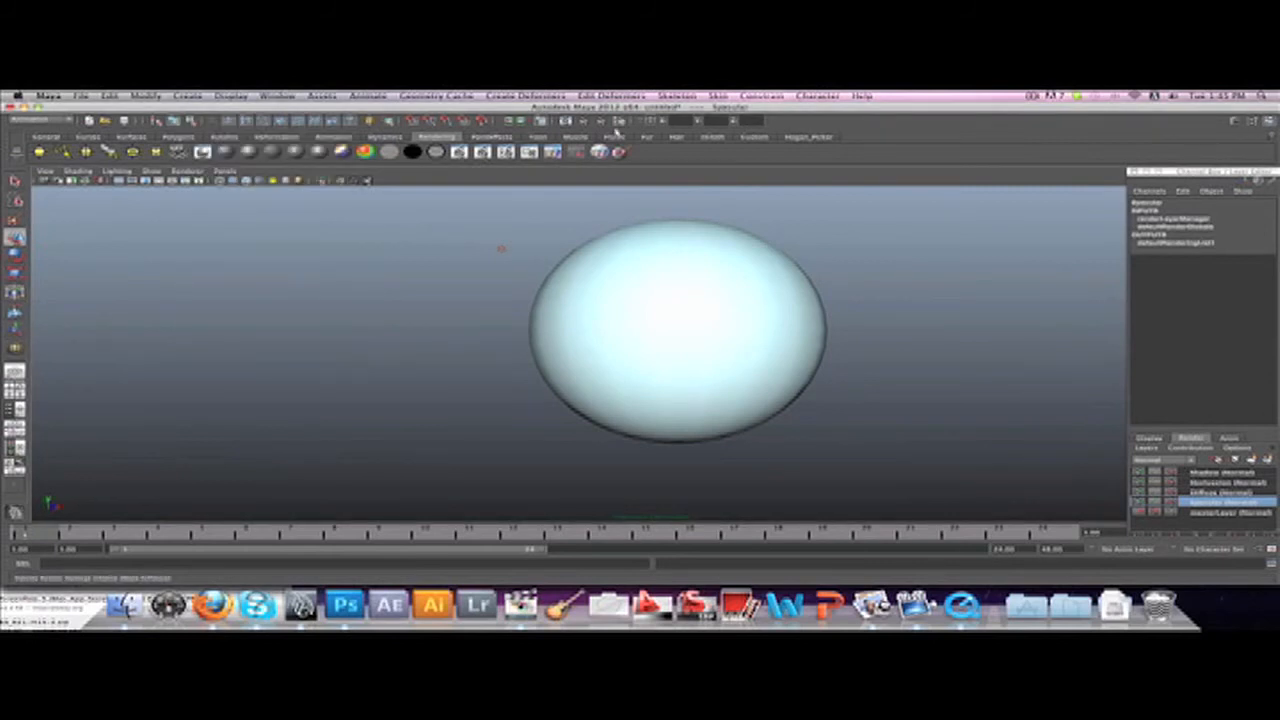
# - Preview the Specular layer with an IPR render of the region around the sphere and a render of the current frame
pyautogui.click(598, 121)
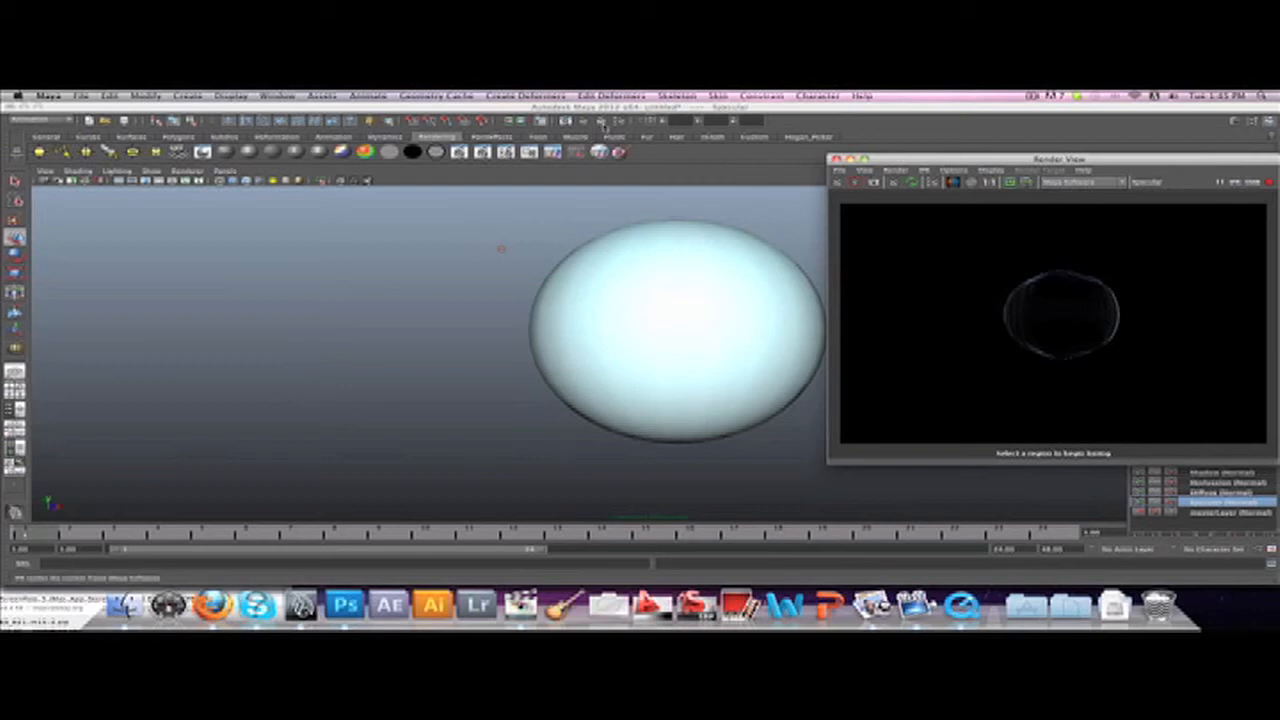
pyautogui.moveTo(952, 241); pyautogui.dragTo(1140, 384)
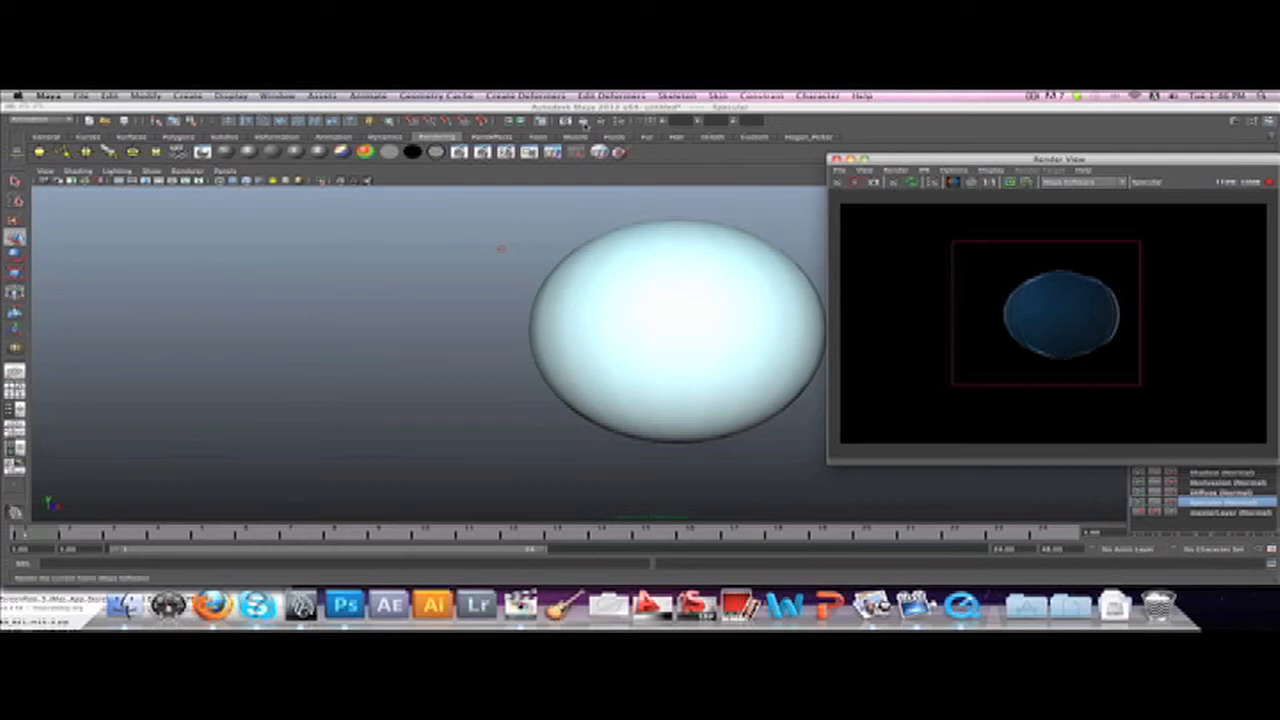
pyautogui.click(585, 122)
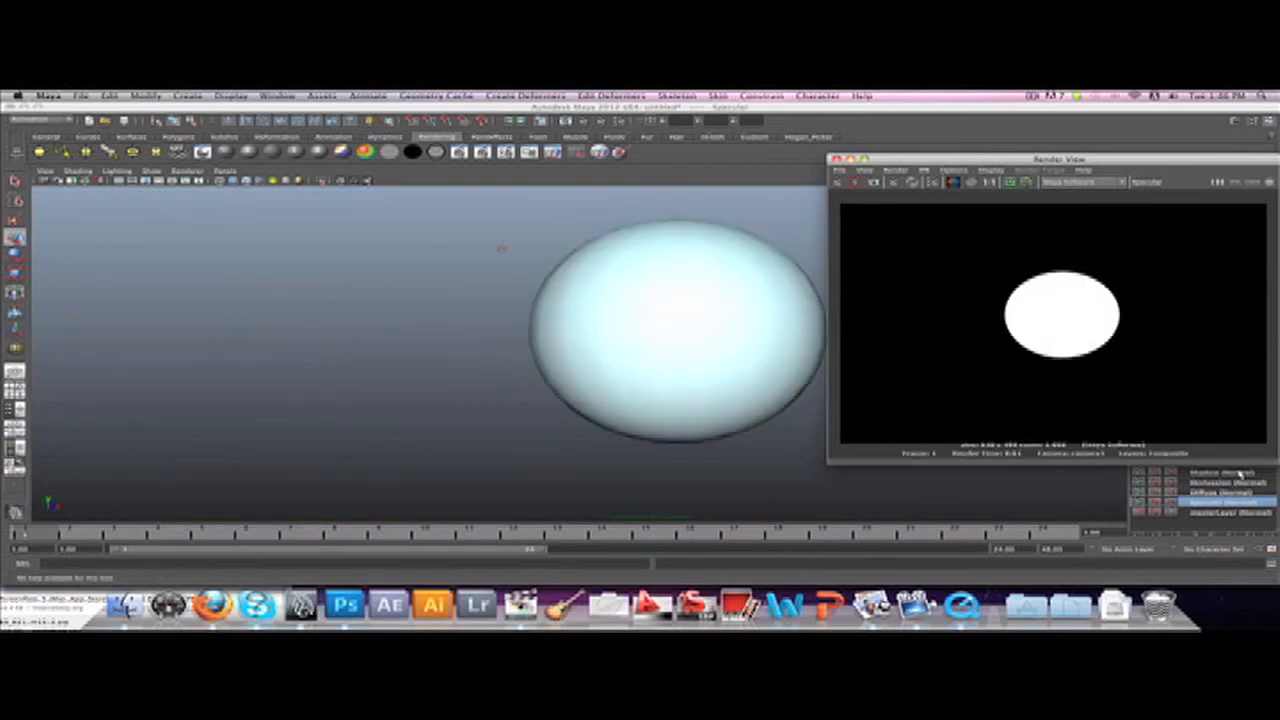
# - Switch to masterLayer and preview it with an IPR render of the region around the sphere
pyautogui.click(1226, 512)
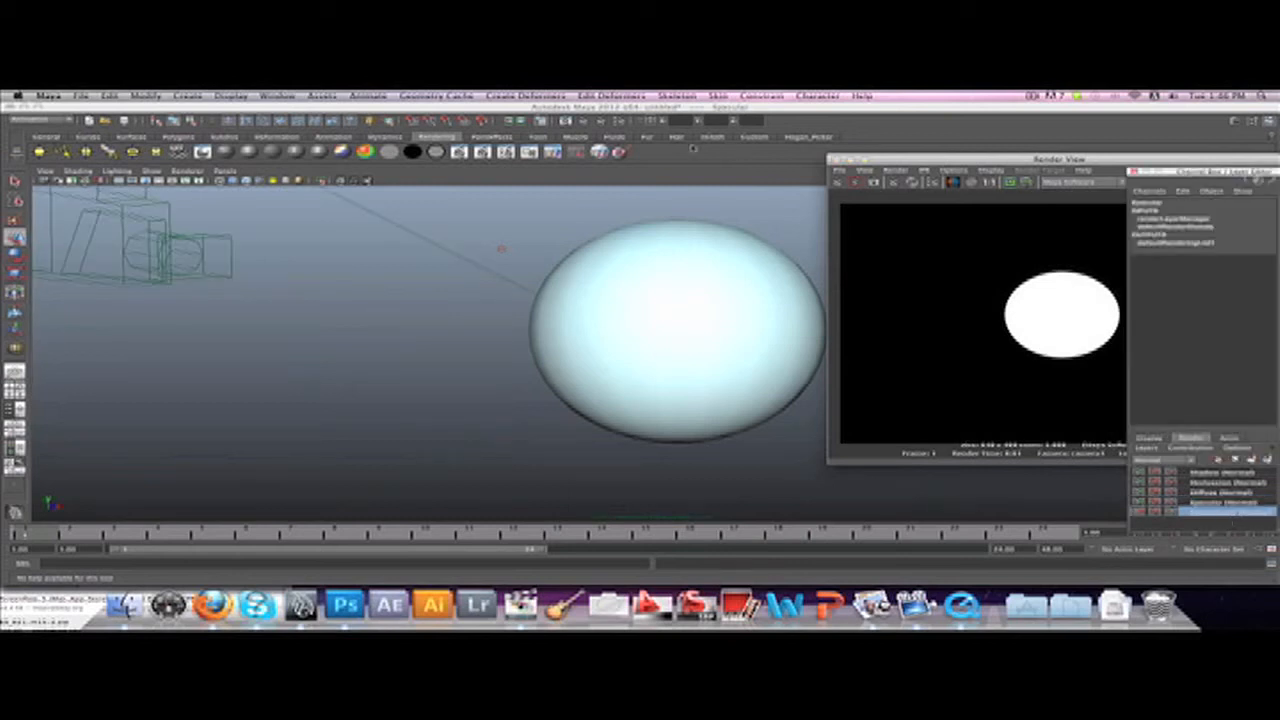
pyautogui.click(572, 120)
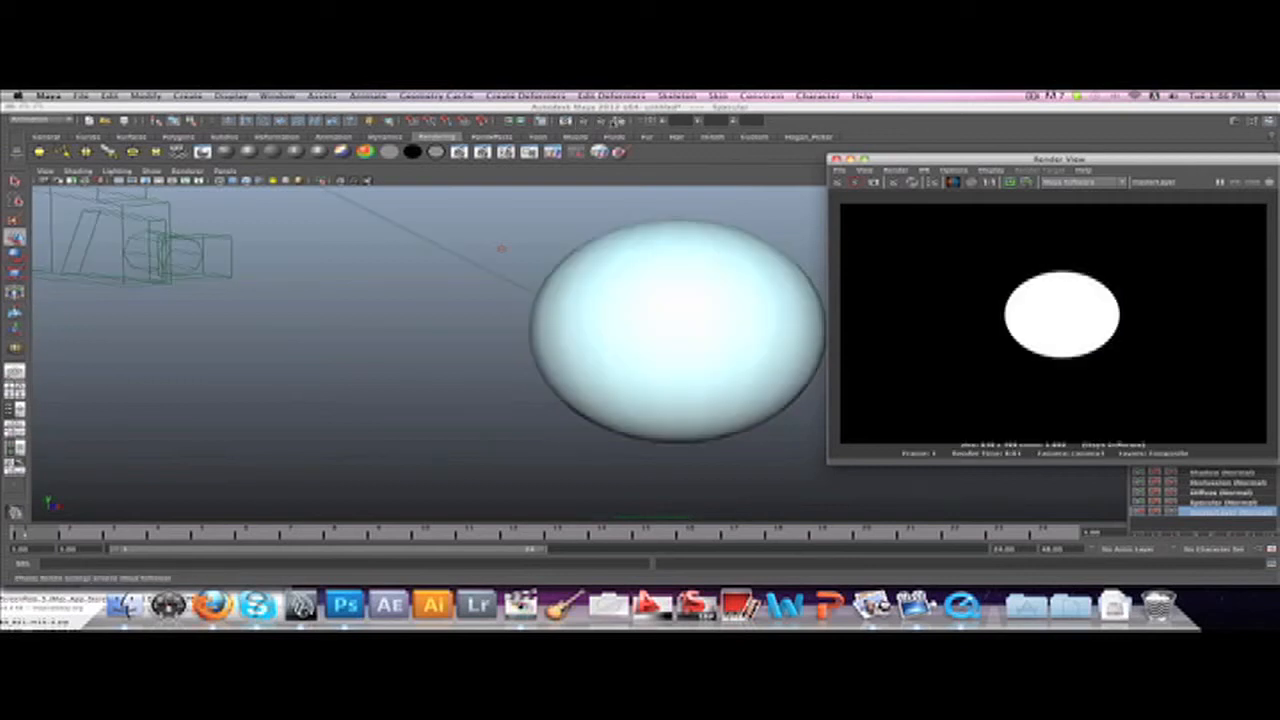
pyautogui.moveTo(984, 254); pyautogui.dragTo(1147, 393)
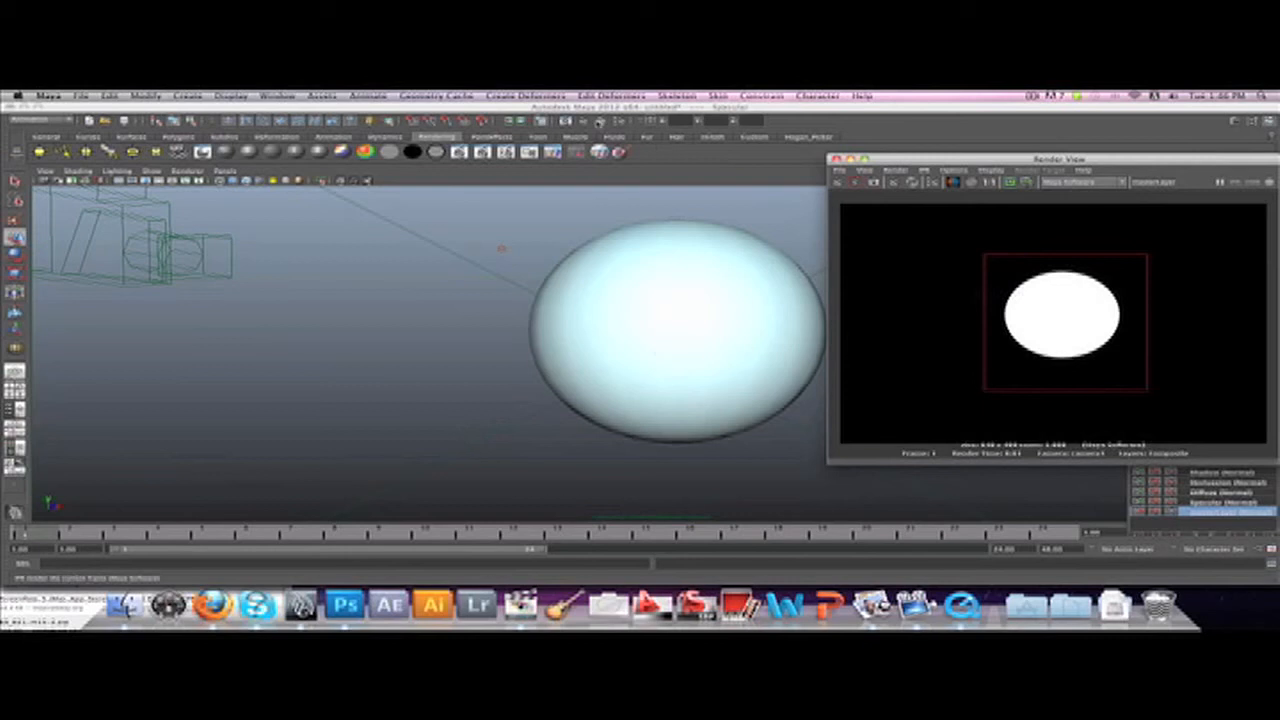
pyautogui.click(598, 122)
pyautogui.moveTo(956, 244); pyautogui.dragTo(1160, 378)
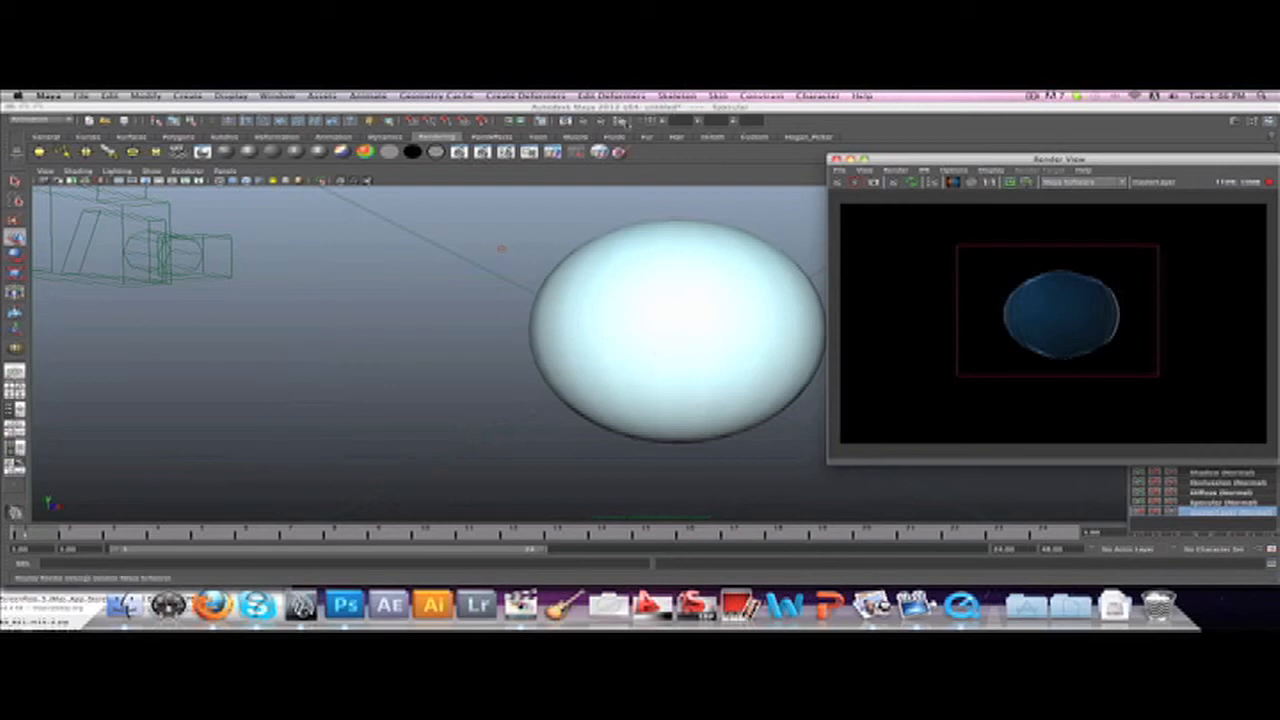
# - In the render settings for masterLayer, set the image format to Targa (tga) and the file name prefix to Sphere
pyautogui.click(621, 121)
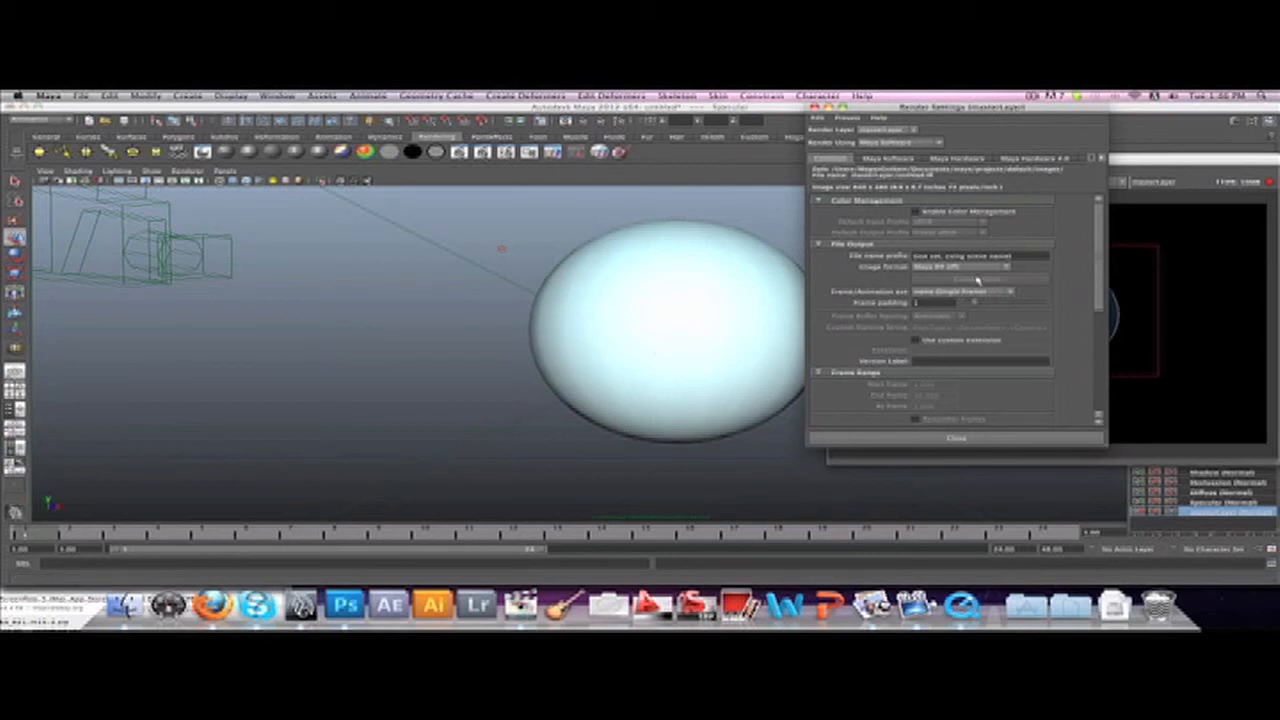
pyautogui.click(980, 268)
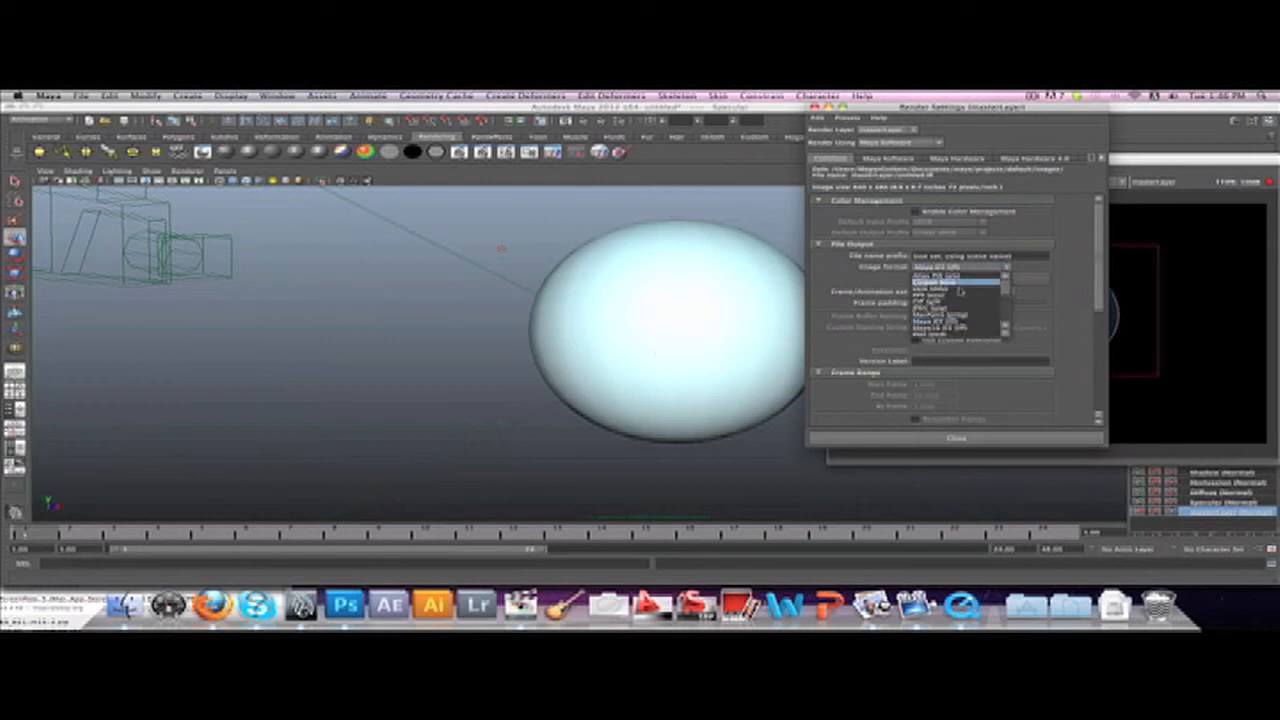
pyautogui.scroll(-2, 935, 296)
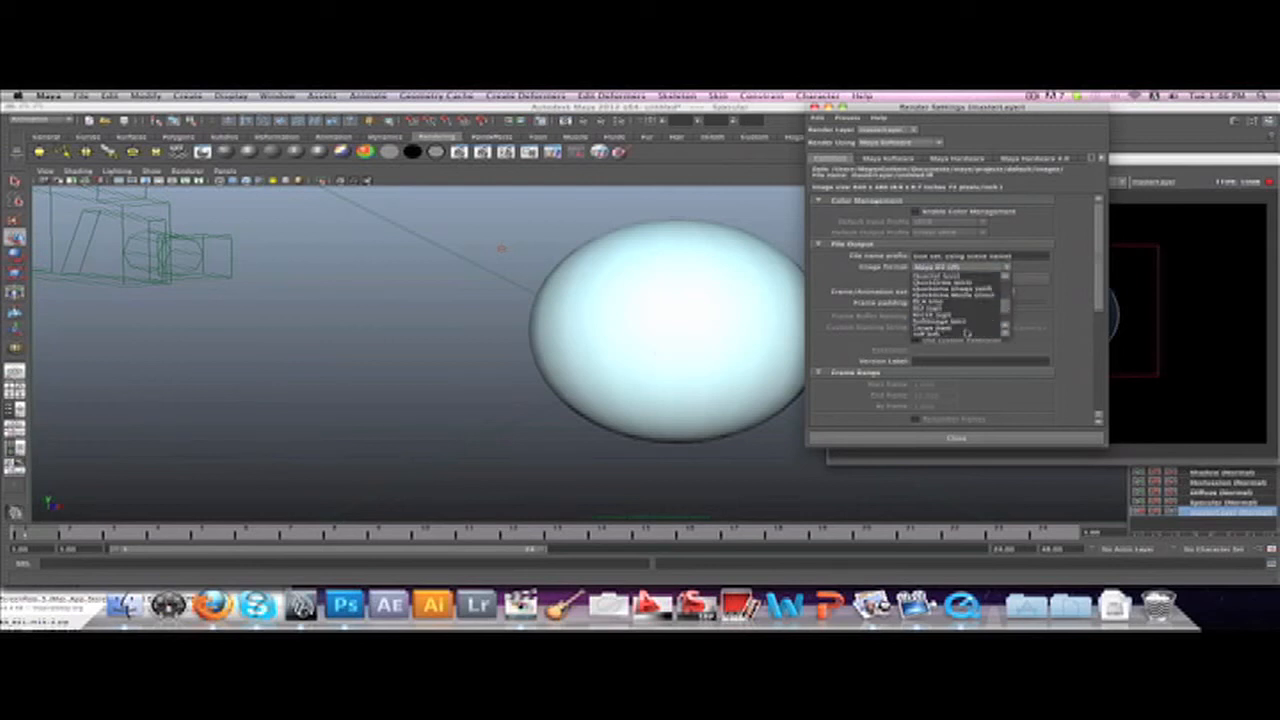
pyautogui.click(956, 324)
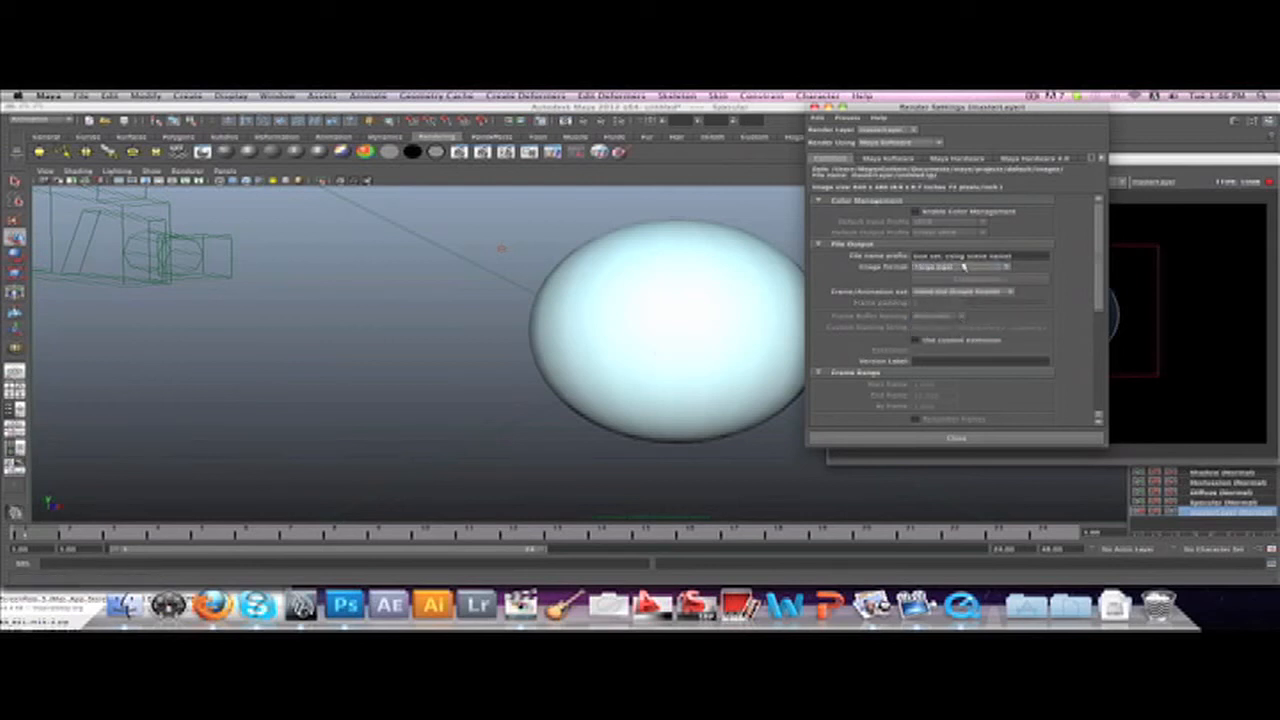
pyautogui.tripleClick(968, 258)
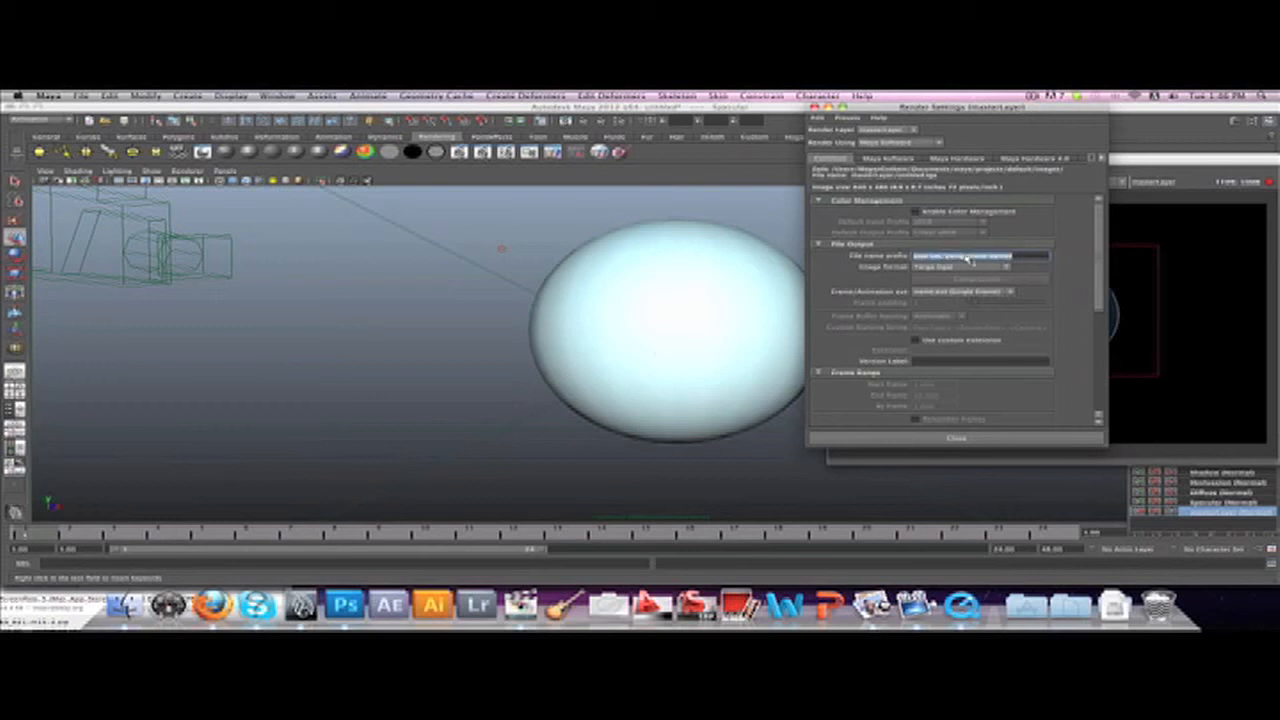
pyautogui.write('ba')
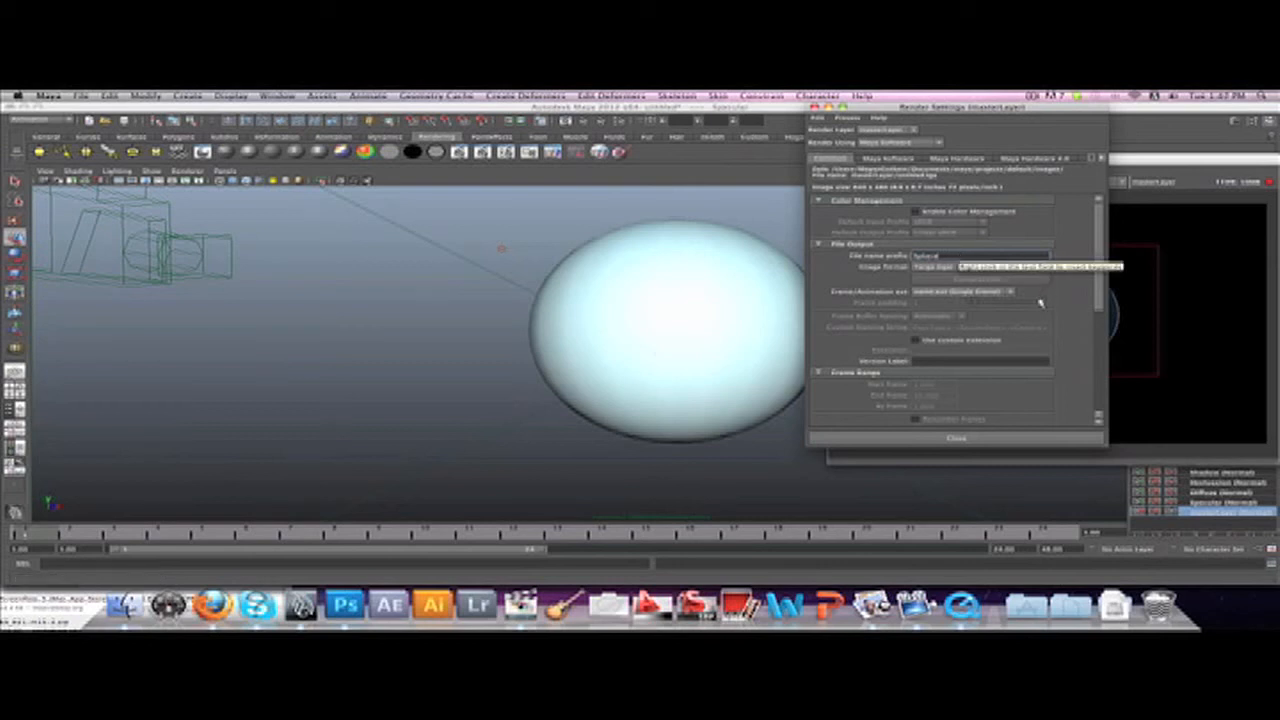
# - Set the frame/animation extension to name.ext (Single Frame) and bring the frame range and renderable camera settings into view
pyautogui.click(968, 291)
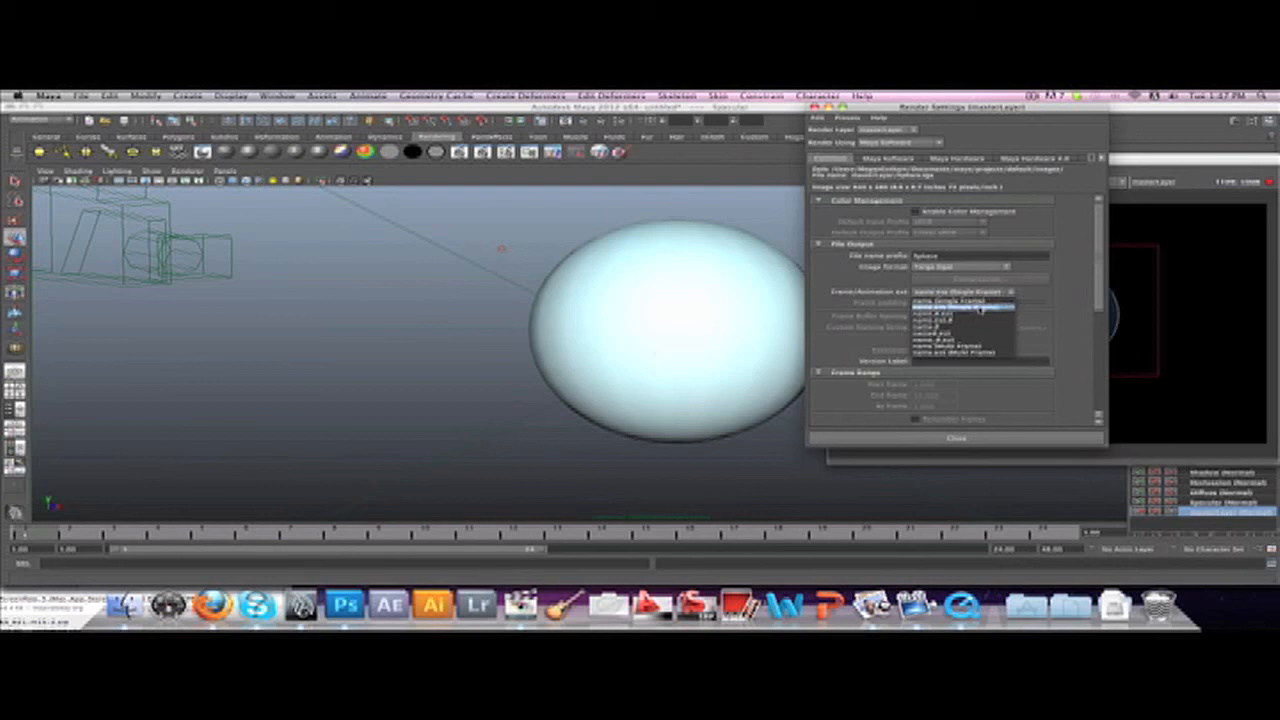
pyautogui.click(979, 316)
pyautogui.scroll(-1, 1007, 354)
pyautogui.scroll(-10, 1007, 354)
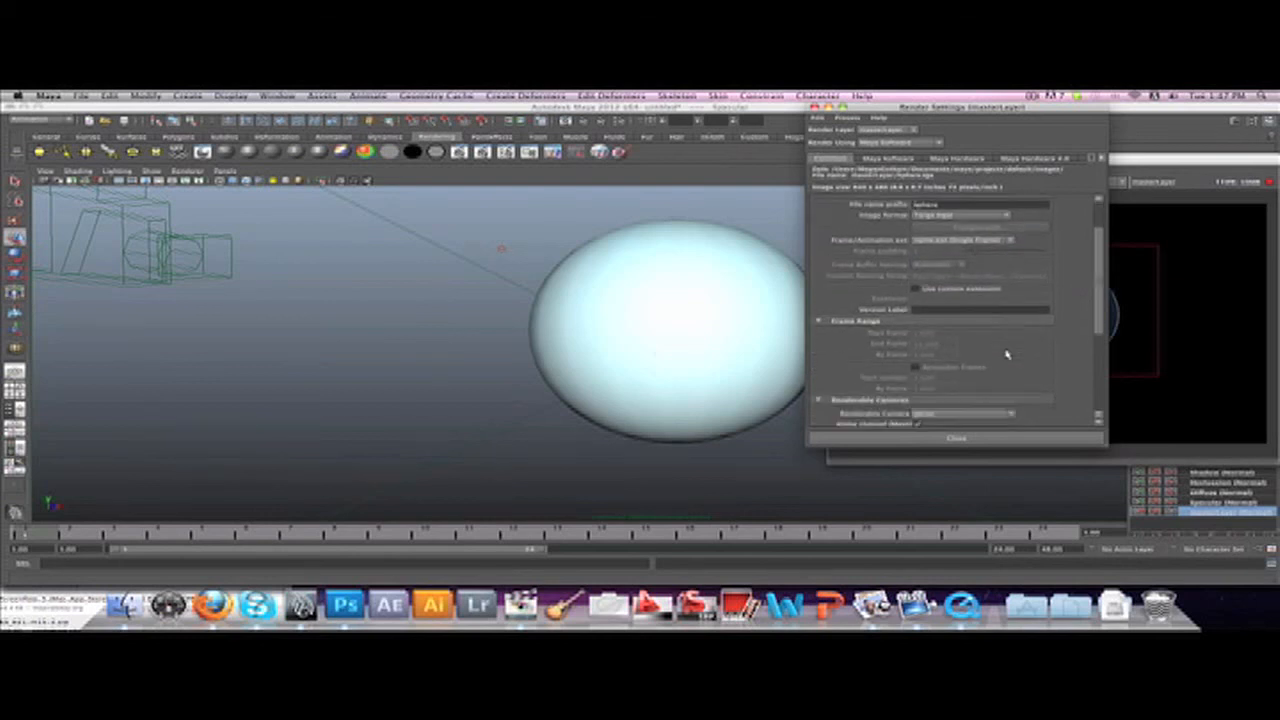
# - Close the render settings, switch to the Rendering menu set, and start a batch render of the layers
pyautogui.click(956, 439)
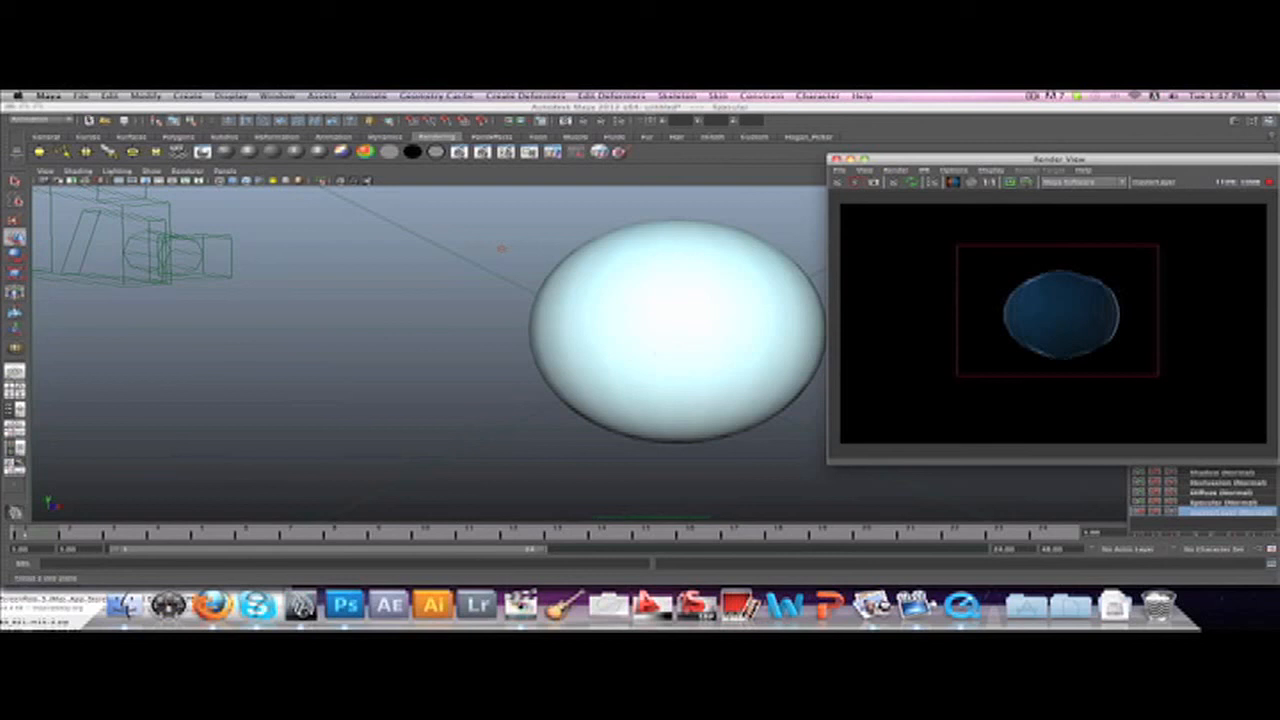
pyautogui.click(55, 120)
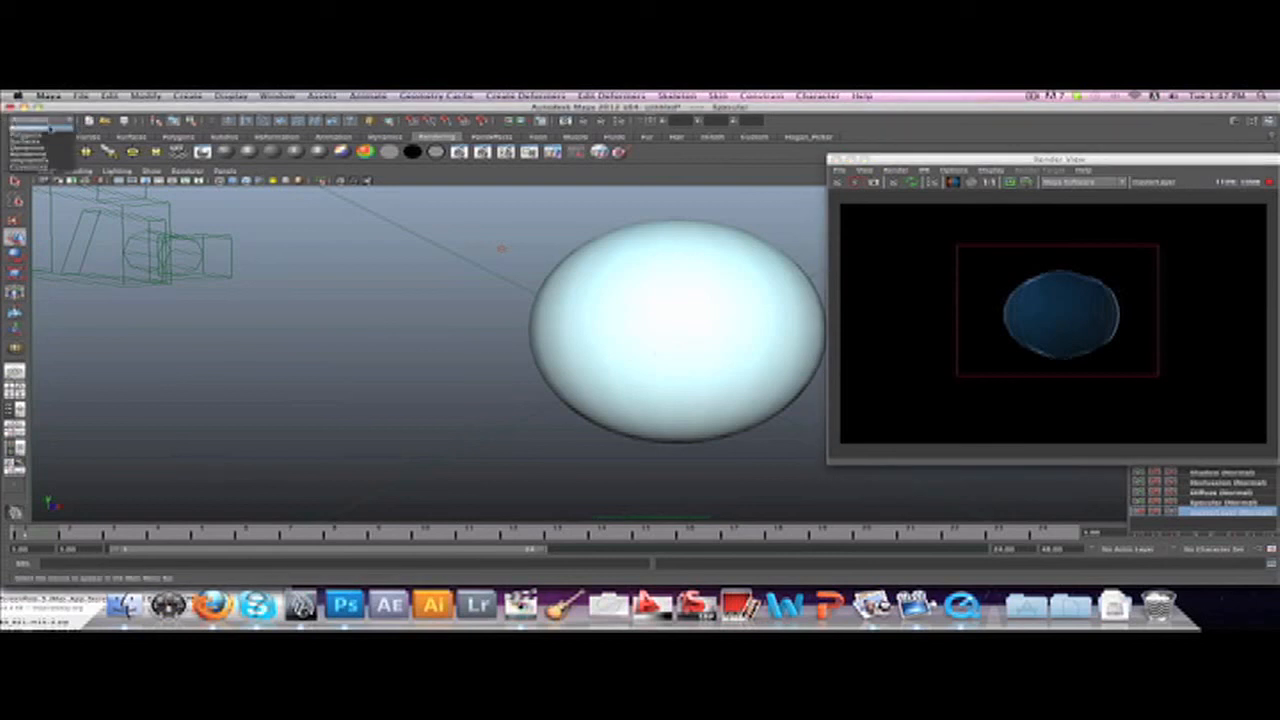
pyautogui.click(35, 155)
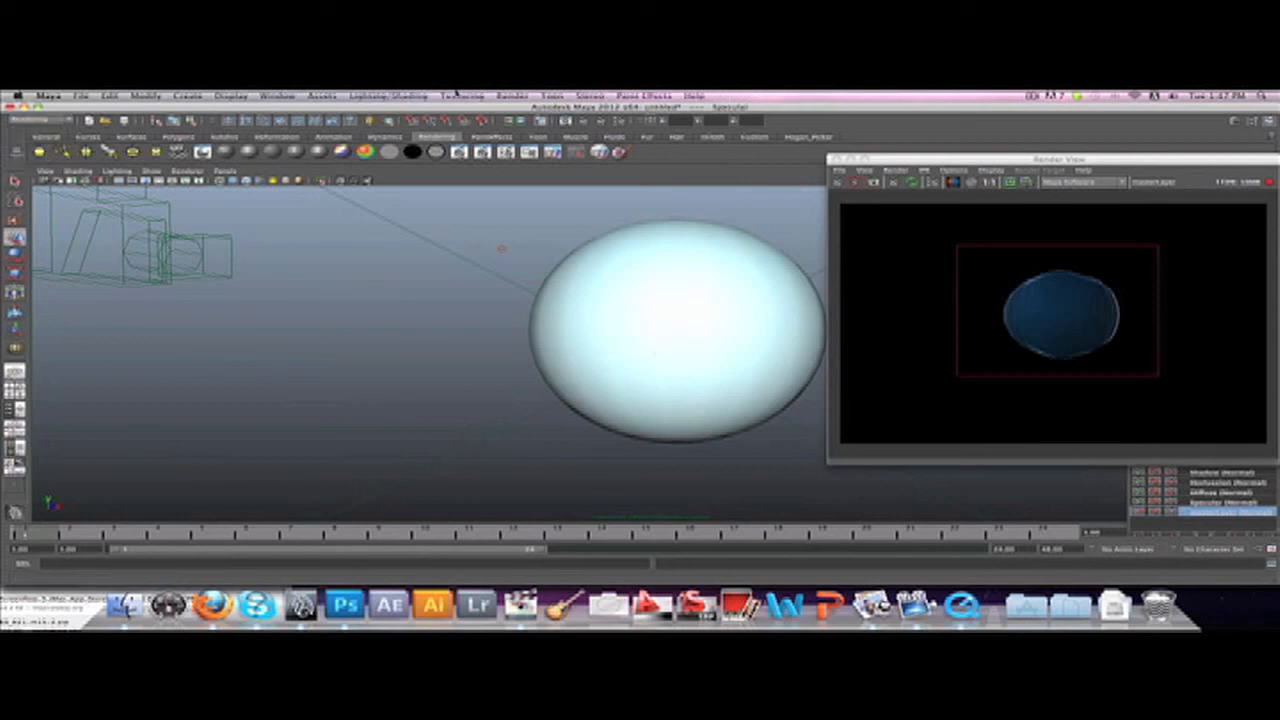
pyautogui.click(511, 96)
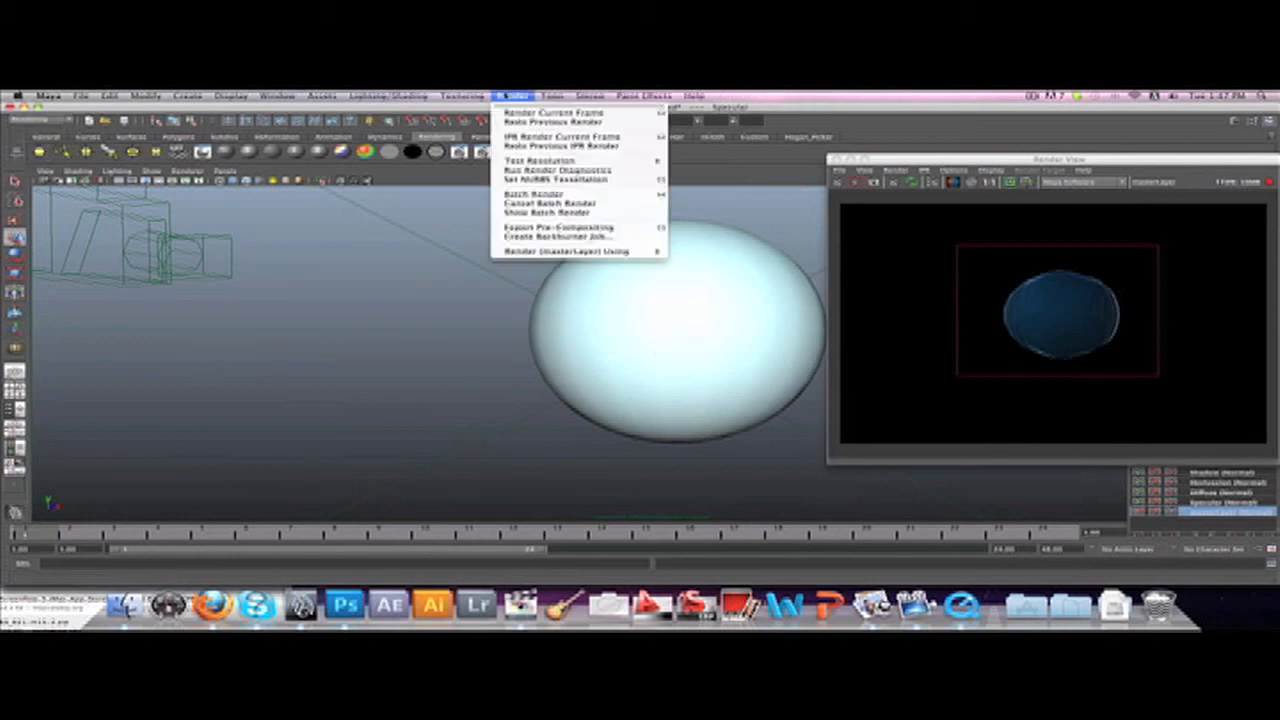
pyautogui.click(558, 195)
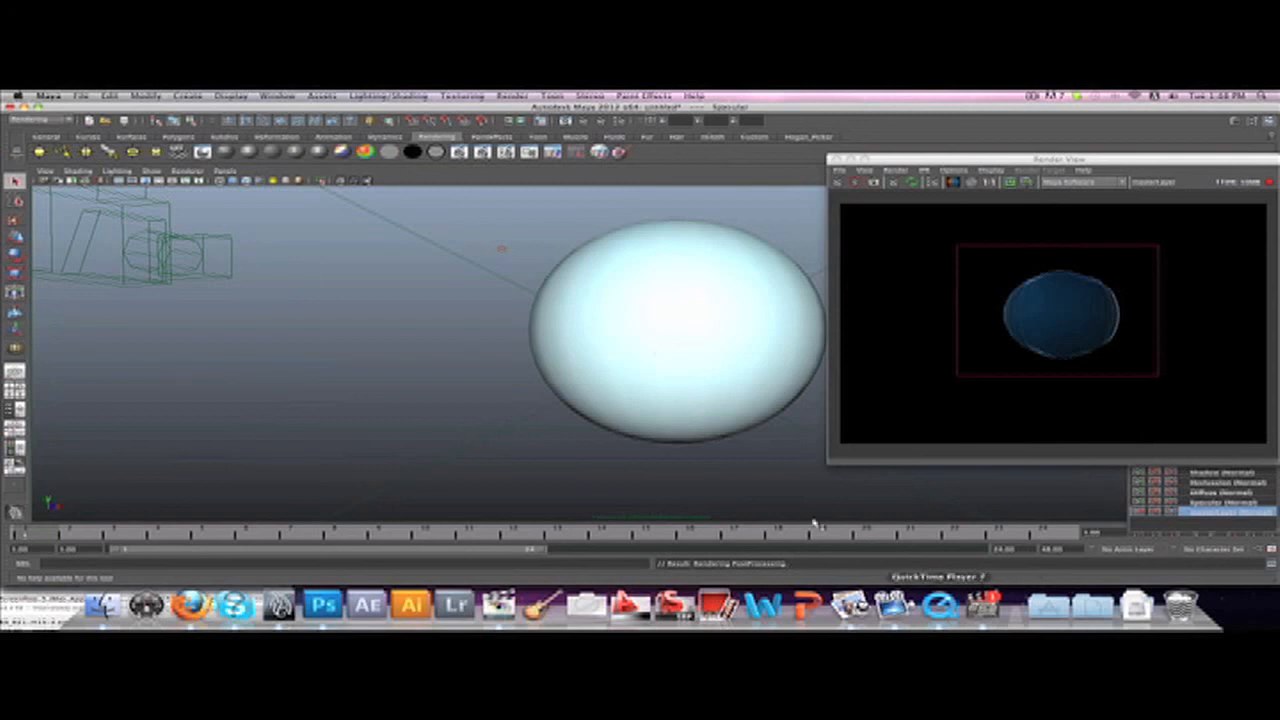
# - Search for "sphere" in Finder and review the rendered Sphere.tga images, closing the image and search windows to return to Maya
pyautogui.click(108, 605)
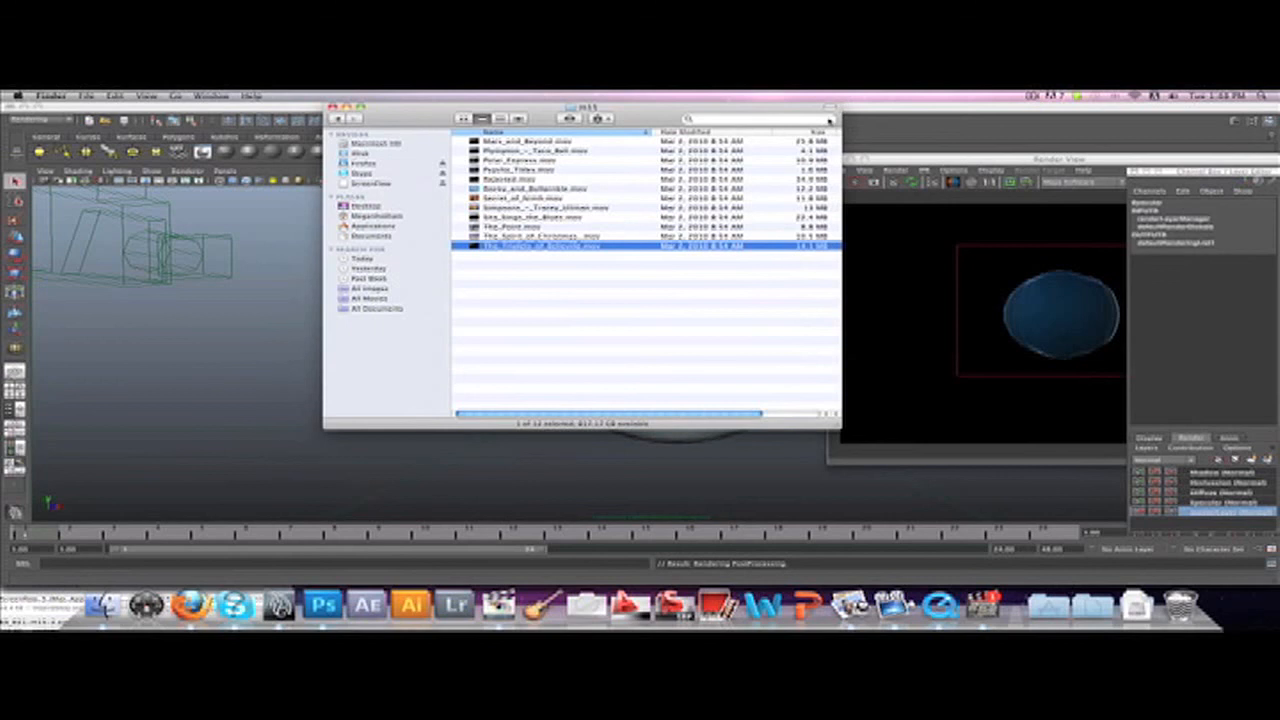
pyautogui.click(768, 119)
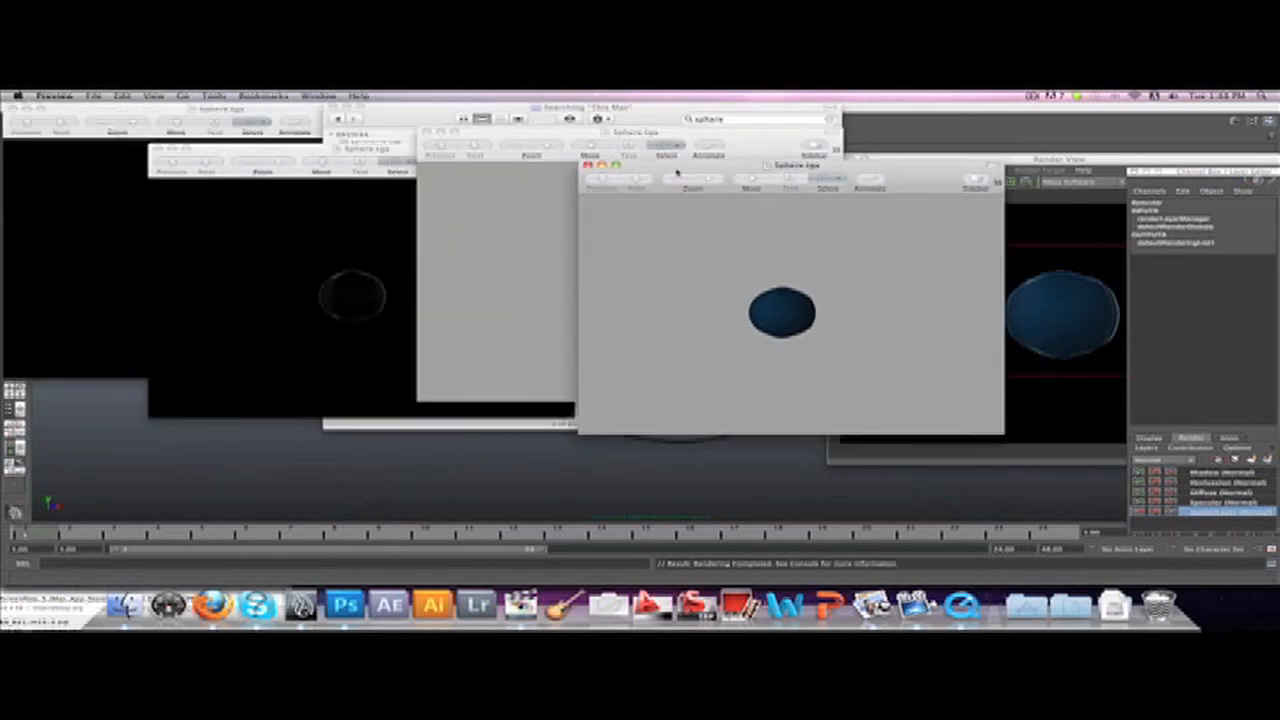
pyautogui.click(588, 165)
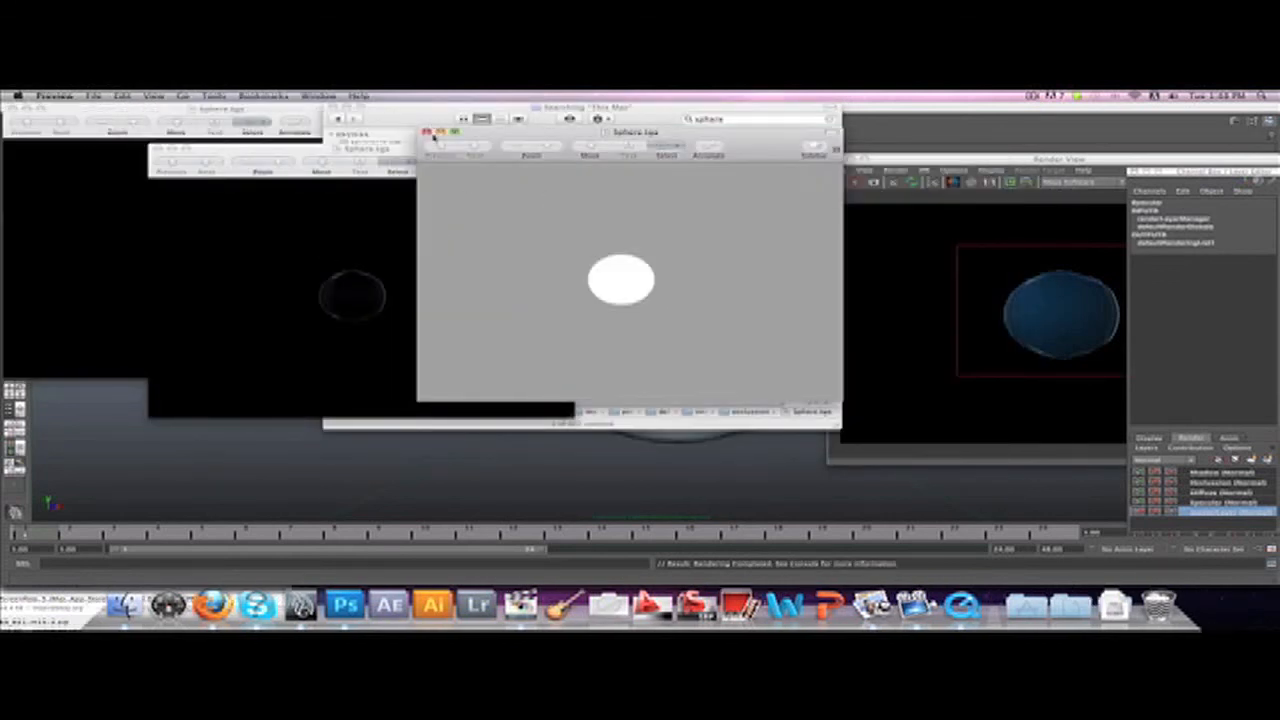
pyautogui.click(427, 132)
pyautogui.click(157, 150)
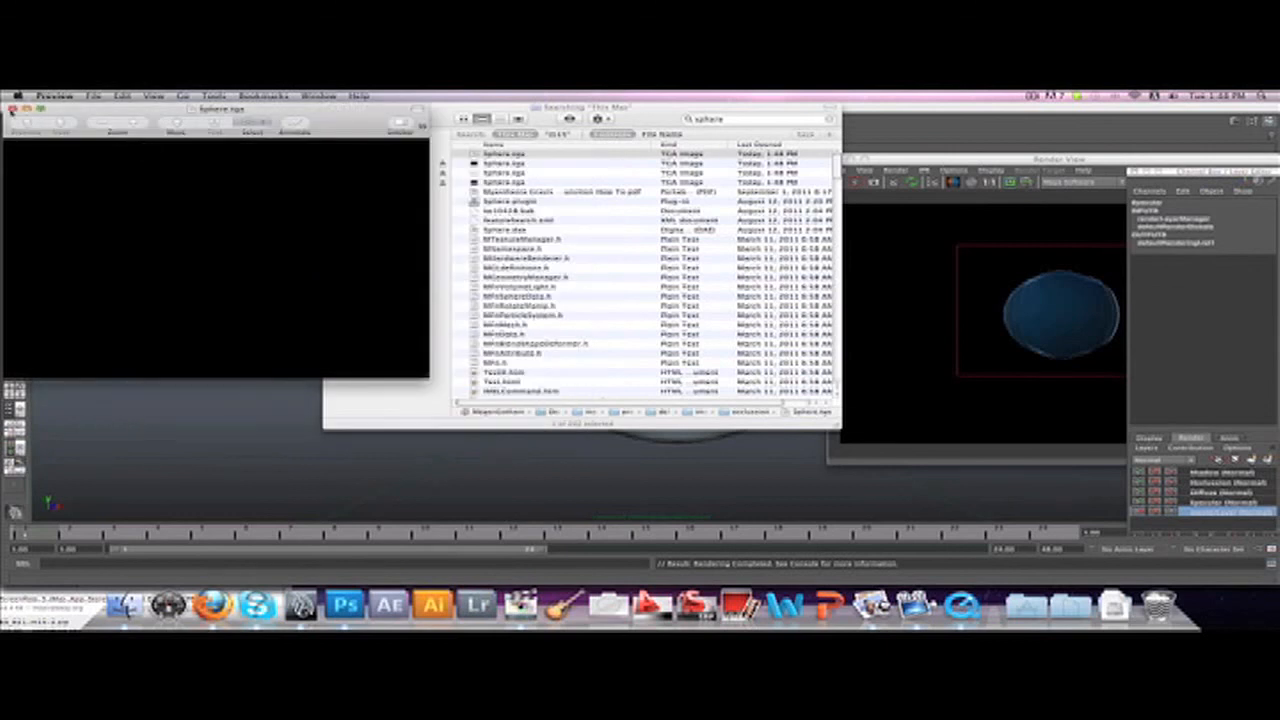
pyautogui.click(12, 108)
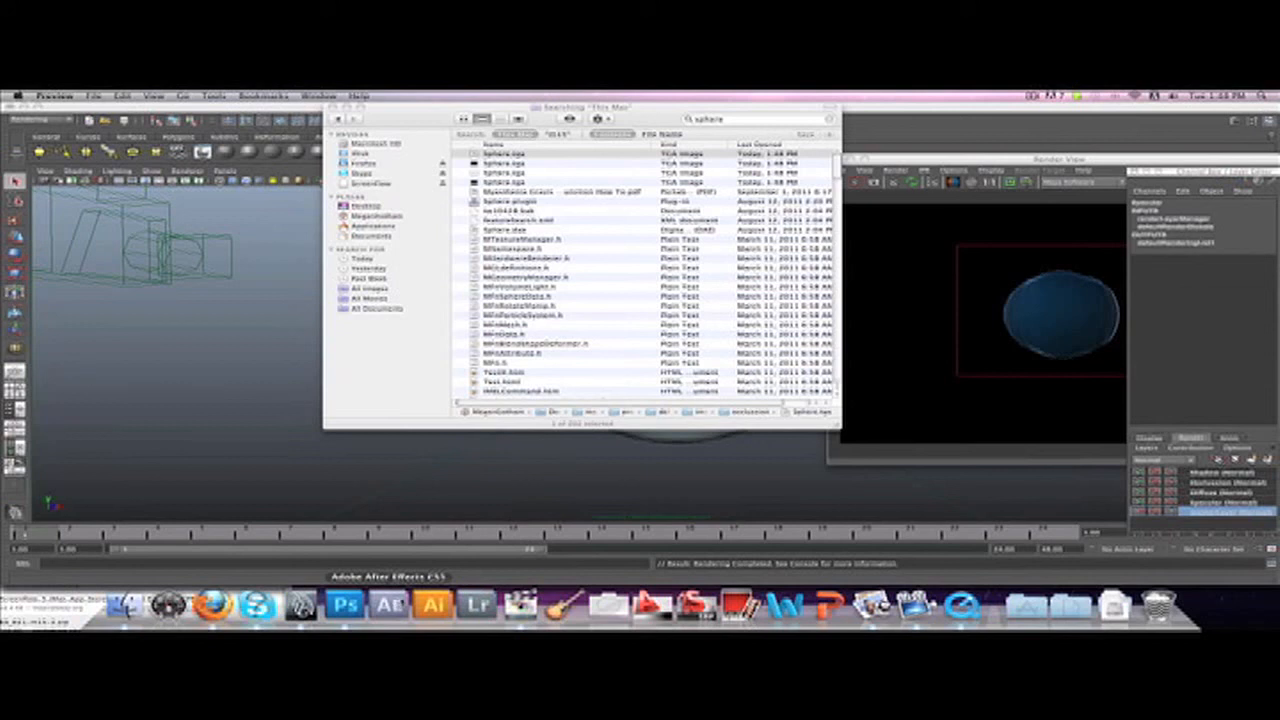
pyautogui.click(910, 396)
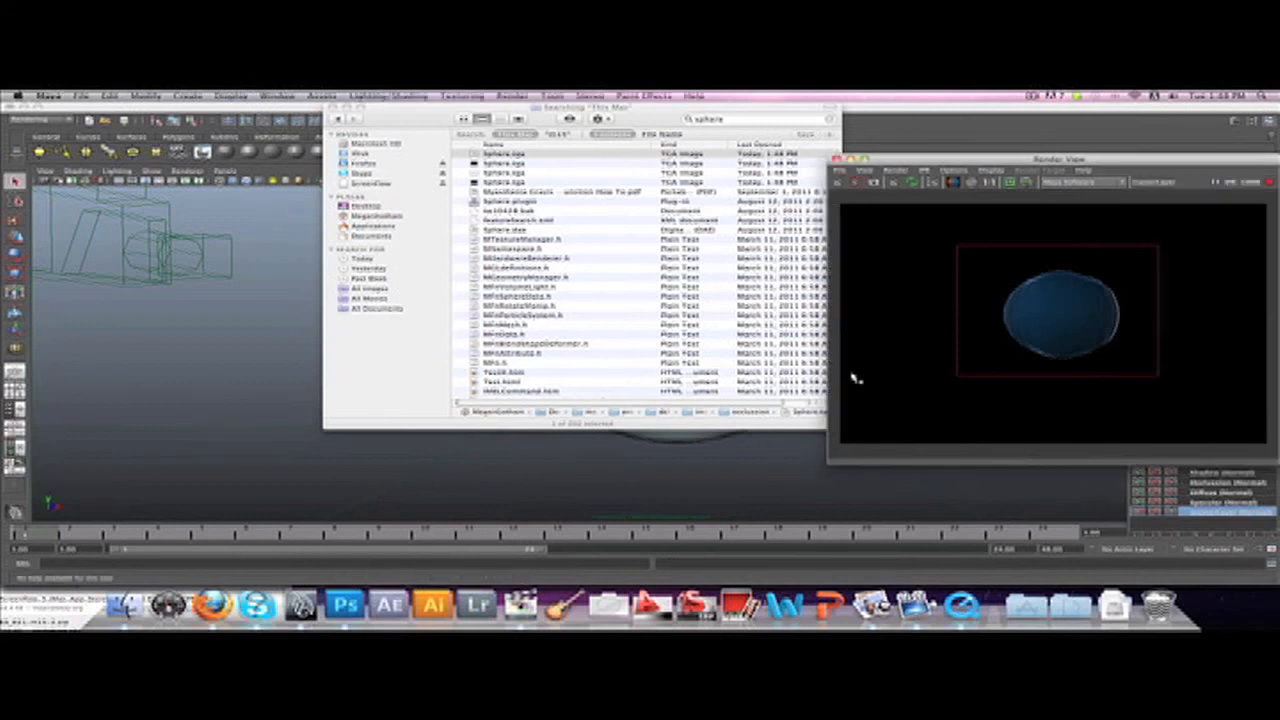
pyautogui.click(333, 107)
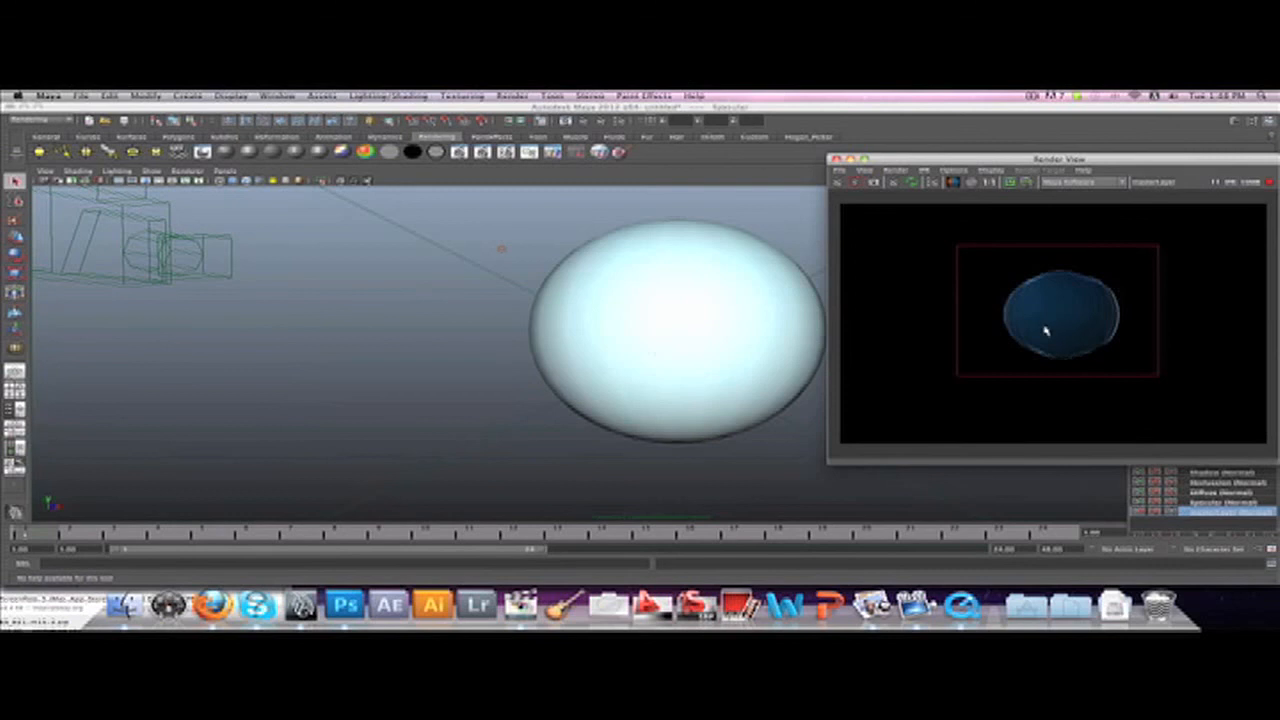